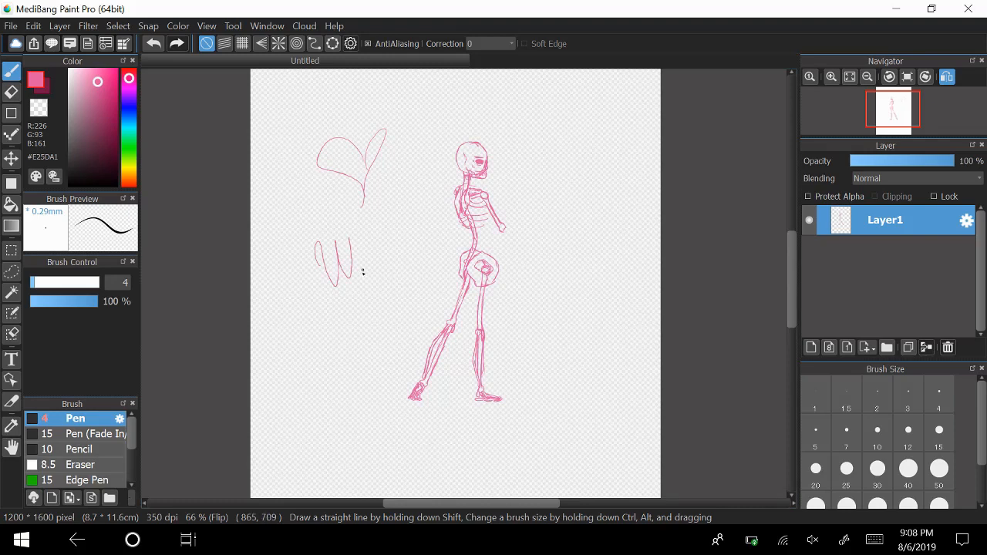
Finish handwriting "Welcome" beside the skeleton, and undo the greeting and the heart above it.
mouse_move(362, 273)
left_mouse_down()
mouse_move(375, 229)
mouse_move(385, 257)
mouse_move(388, 244)
mouse_move(395, 257)
mouse_move(411, 233)
mouse_move(412, 250)
mouse_move(437, 229)
left_mouse_up()
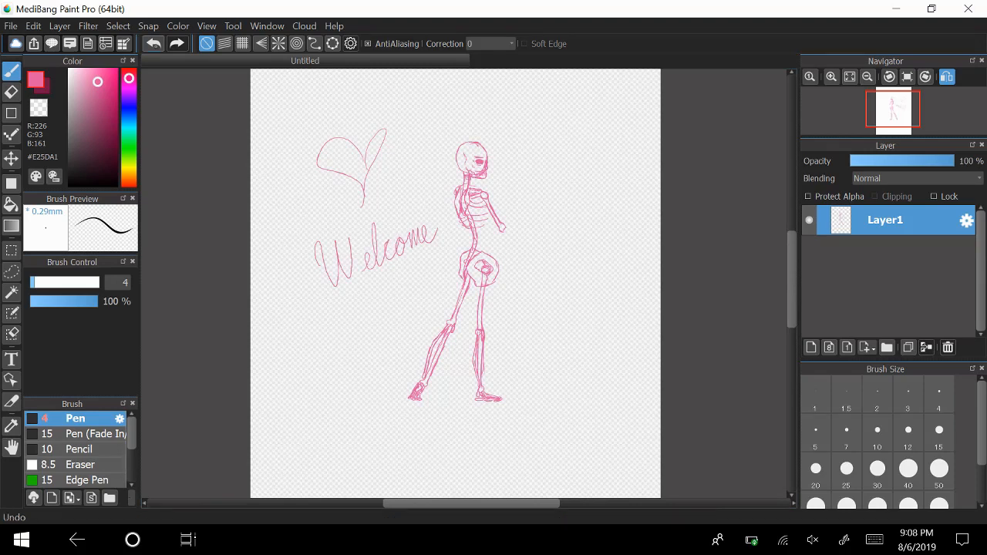
left_click(154, 44)
left_click(153, 43)
left_click(153, 43)
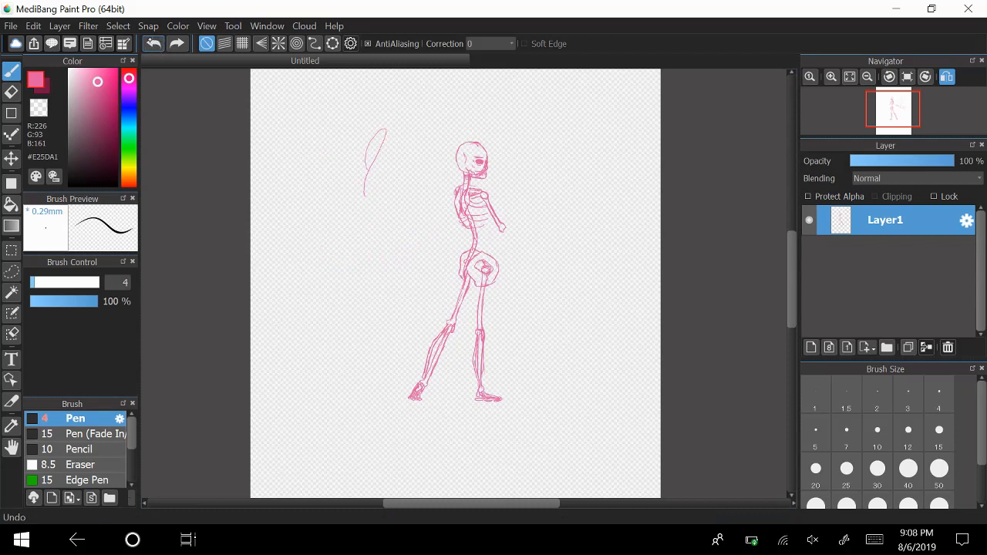
left_click(153, 42)
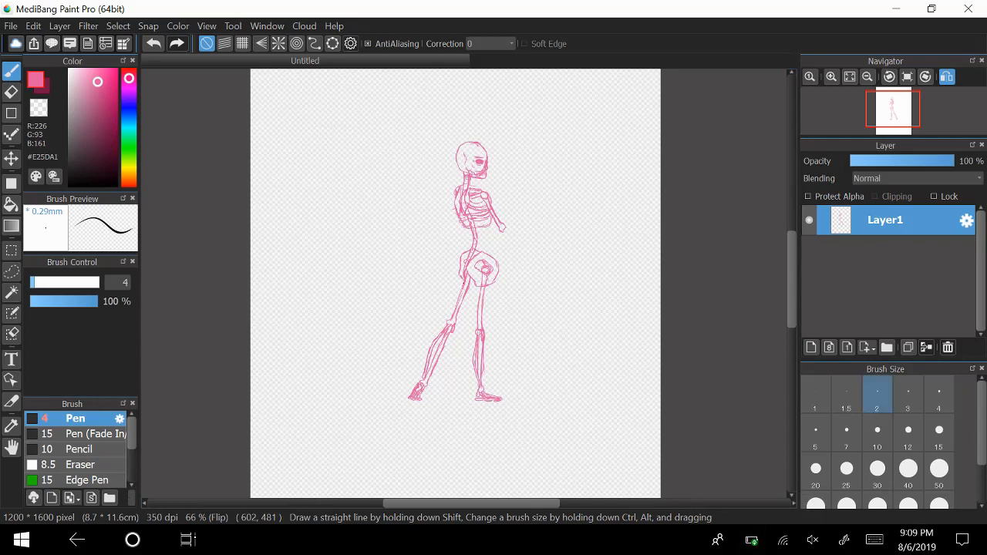
Draw the skeleton's forearm bones reaching forward from the elbow with the pen at size 3.
left_click(918, 400)
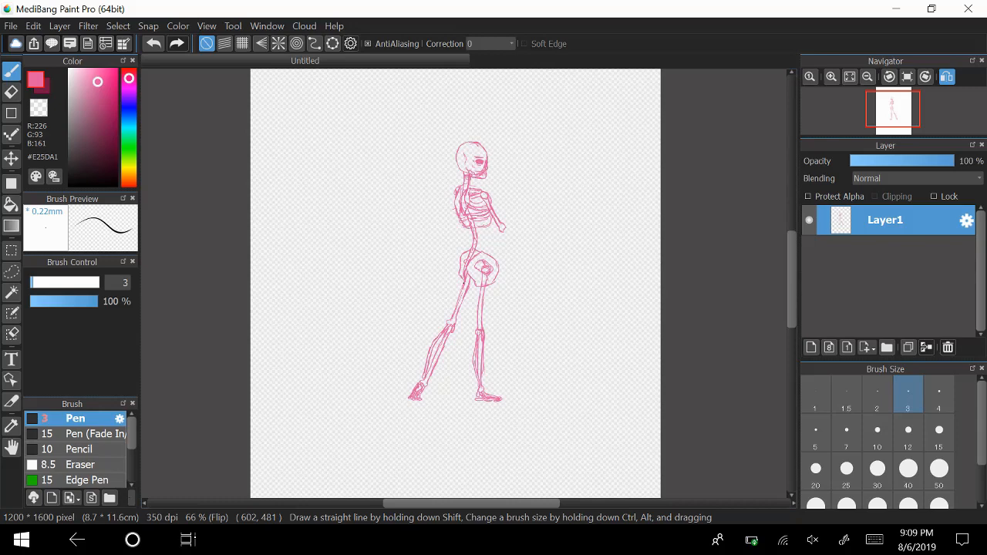
left_click(832, 77)
left_click(832, 76)
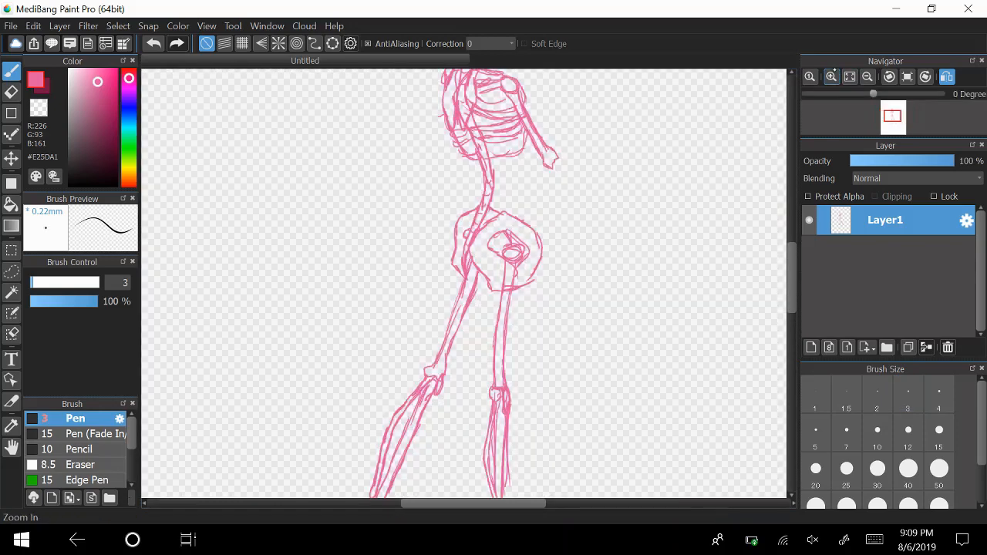
left_click(868, 77)
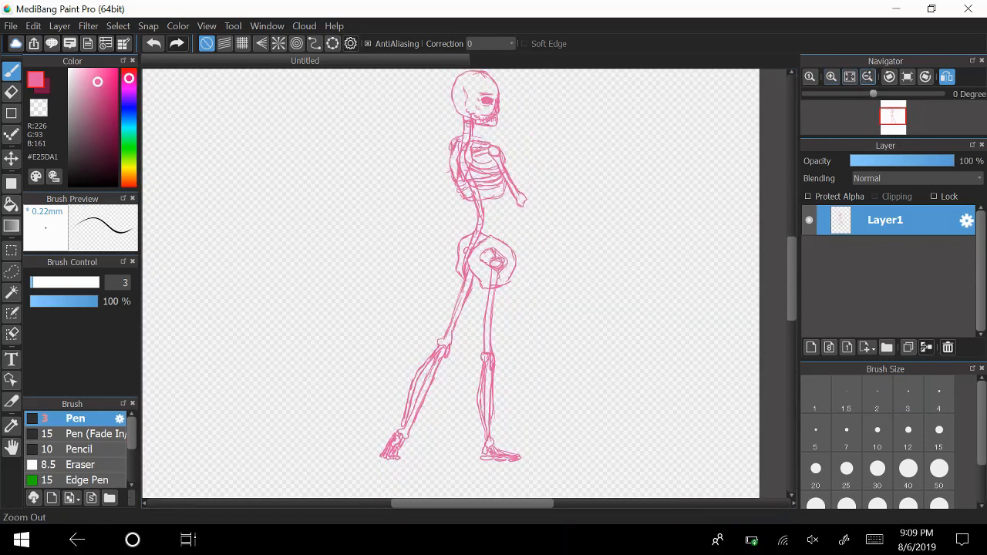
left_click(868, 77)
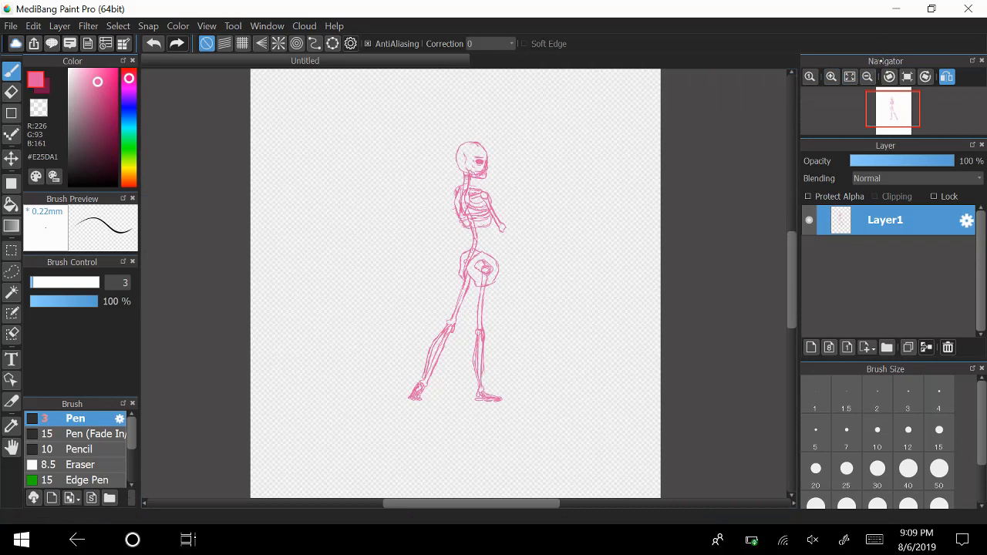
mouse_move(794, 249)
left_mouse_down()
mouse_move(795, 286)
mouse_move(790, 240)
left_mouse_up()
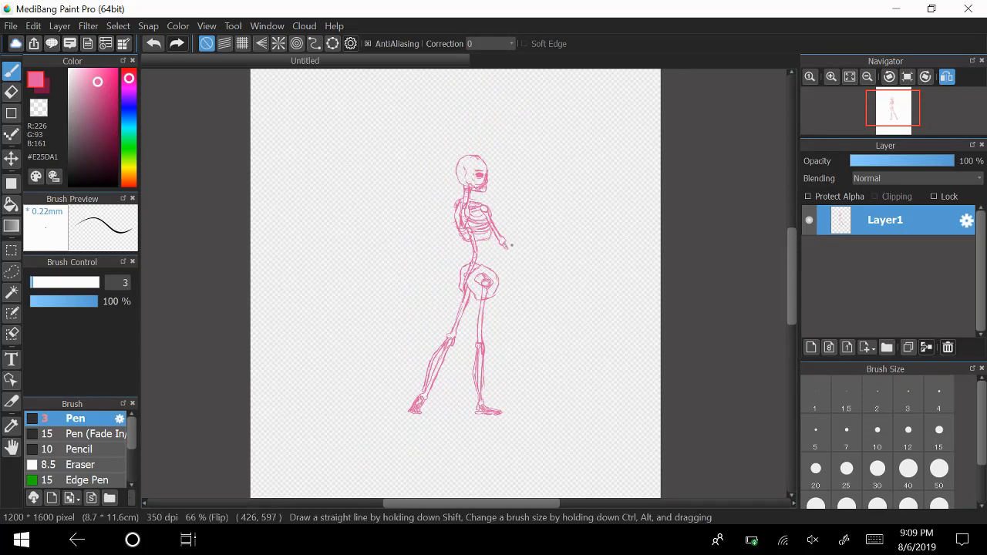
left_click_drag(507, 243, 528, 248)
left_click_drag(518, 252, 543, 261)
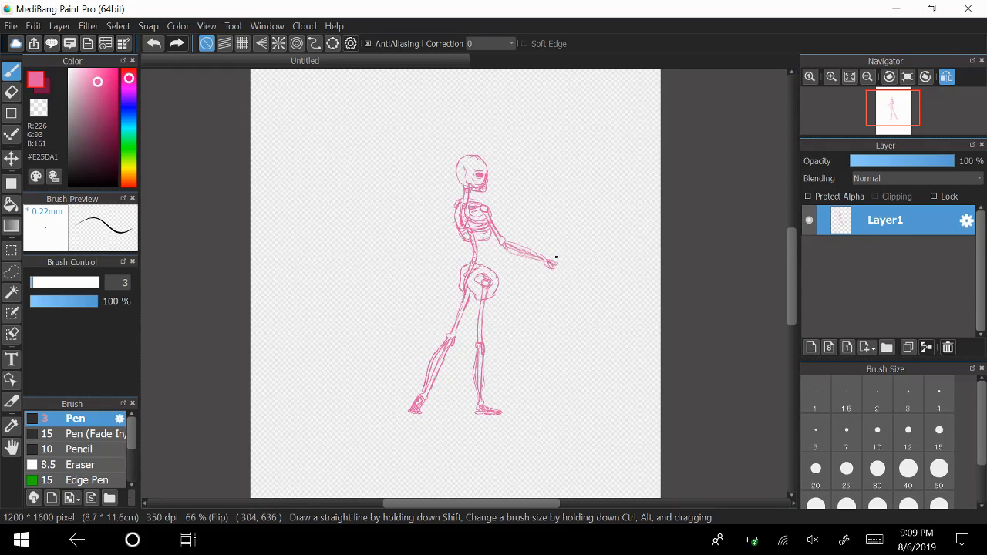
Undo the hand strokes at the end of the forearm and dismiss the low-battery notice.
left_click(154, 44)
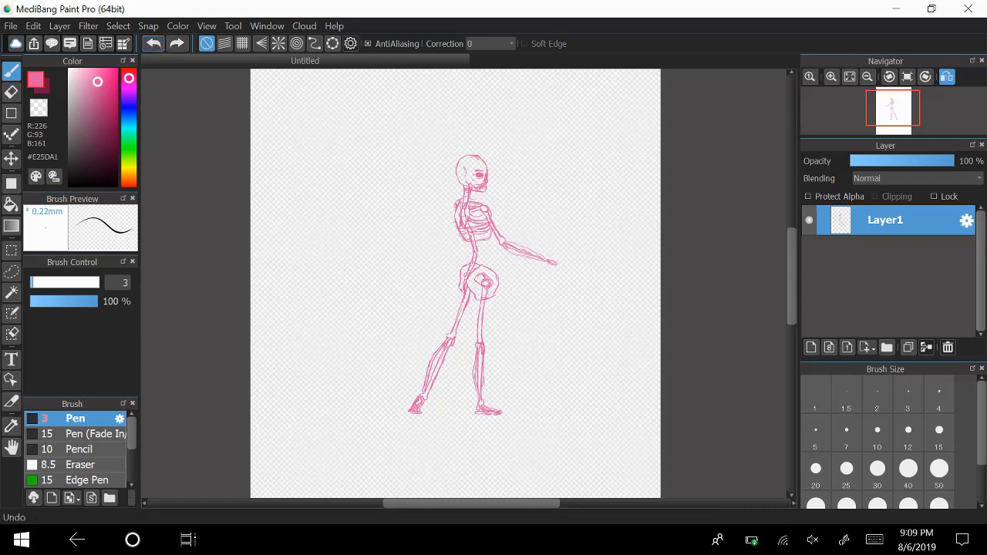
left_click(155, 44)
left_click(154, 44)
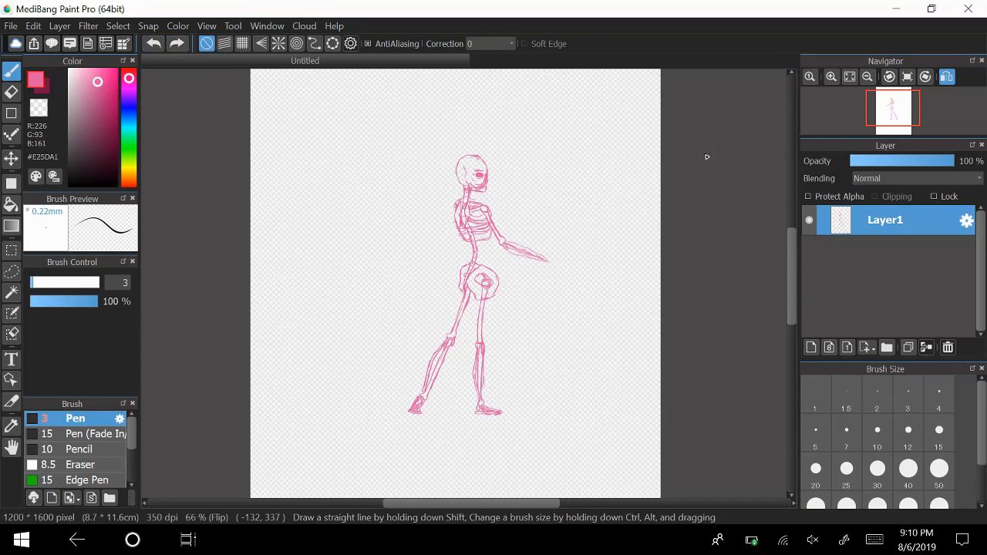
left_click(832, 77)
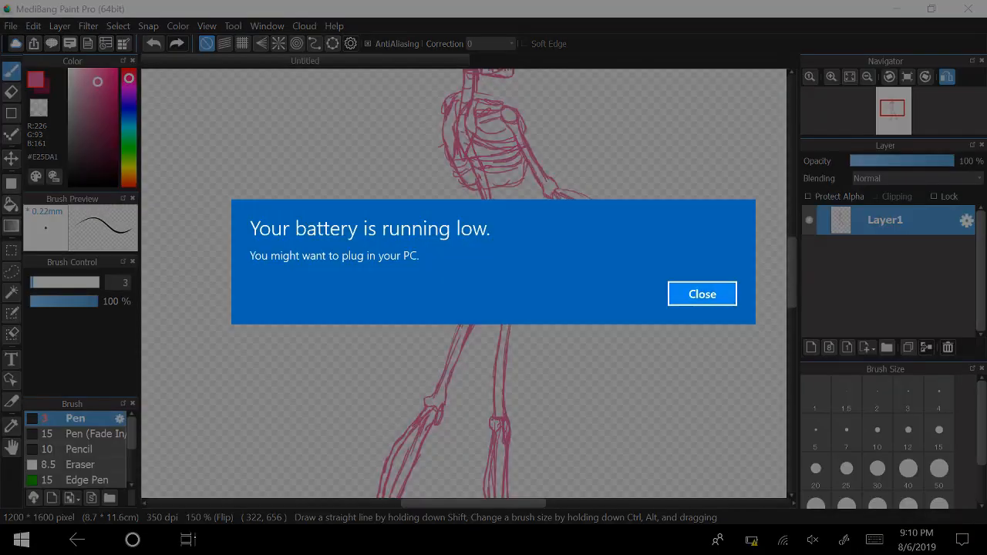
left_click(691, 295)
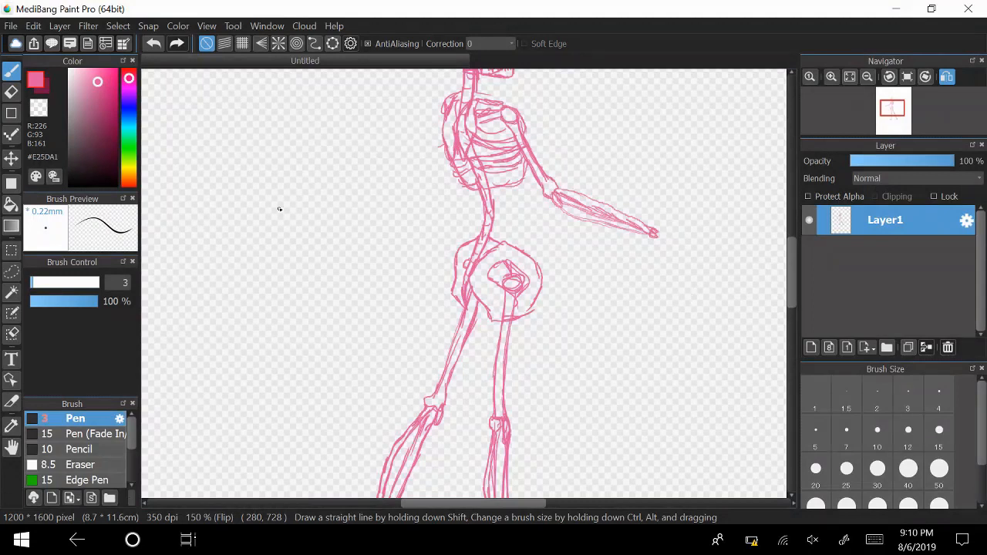
Handwrite "how embarussing" with a small laughing face beneath it in the empty area beside the skeleton.
mouse_move(267, 171)
left_mouse_down()
mouse_move(277, 193)
mouse_move(312, 193)
left_mouse_up()
mouse_move(282, 245)
left_mouse_down()
mouse_move(341, 233)
mouse_move(369, 210)
left_mouse_up()
left_click_drag(378, 203, 368, 248)
left_click_drag(293, 287, 307, 297)
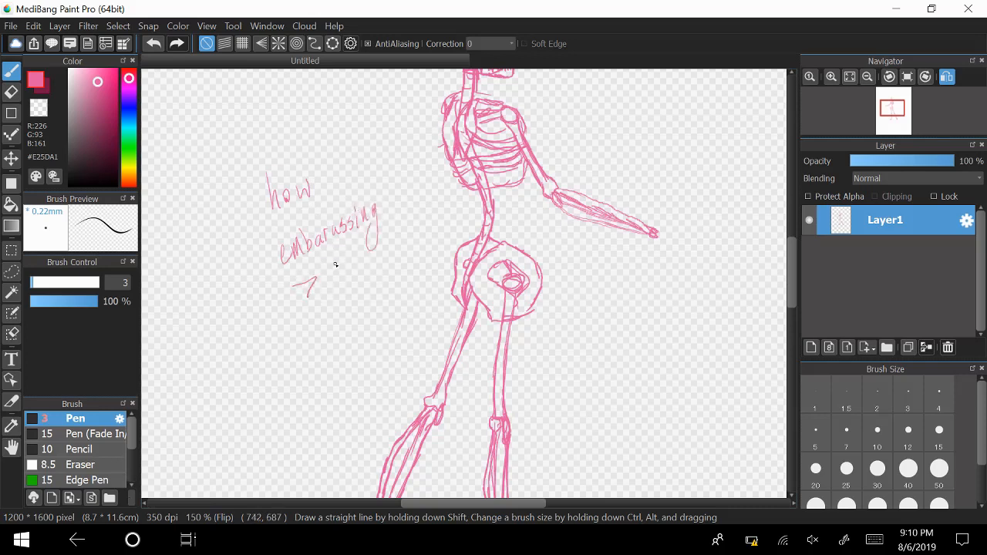
mouse_move(340, 257)
left_mouse_down()
mouse_move(333, 273)
mouse_move(352, 271)
left_mouse_up()
mouse_move(308, 311)
left_mouse_down()
mouse_move(354, 282)
mouse_move(306, 314)
left_mouse_up()
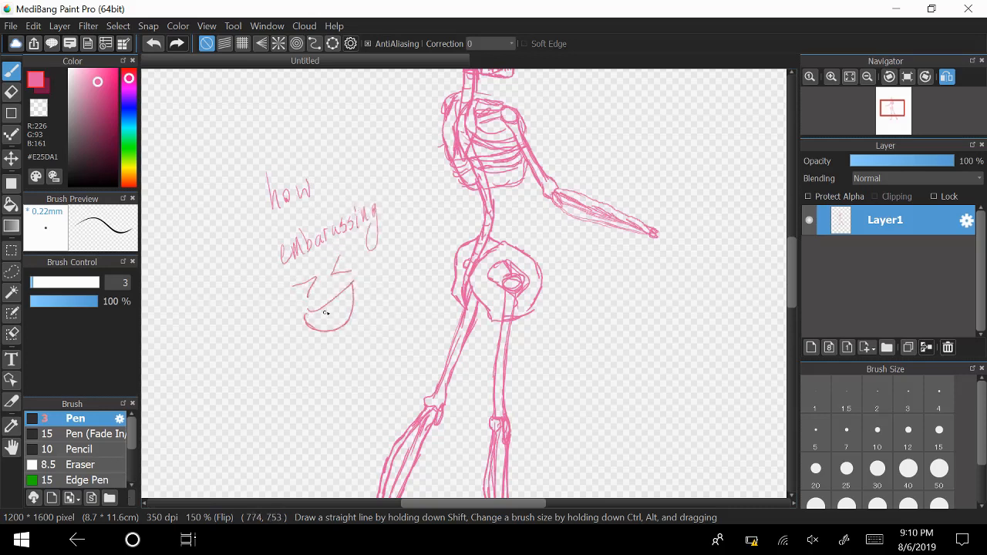
mouse_move(358, 266)
left_mouse_down()
mouse_move(367, 268)
mouse_move(359, 275)
left_mouse_up()
mouse_move(297, 296)
left_mouse_down()
mouse_move(293, 313)
mouse_move(299, 302)
left_mouse_up()
Erase the handwritten note and the laughing face with the eraser at size 40.
key("e")
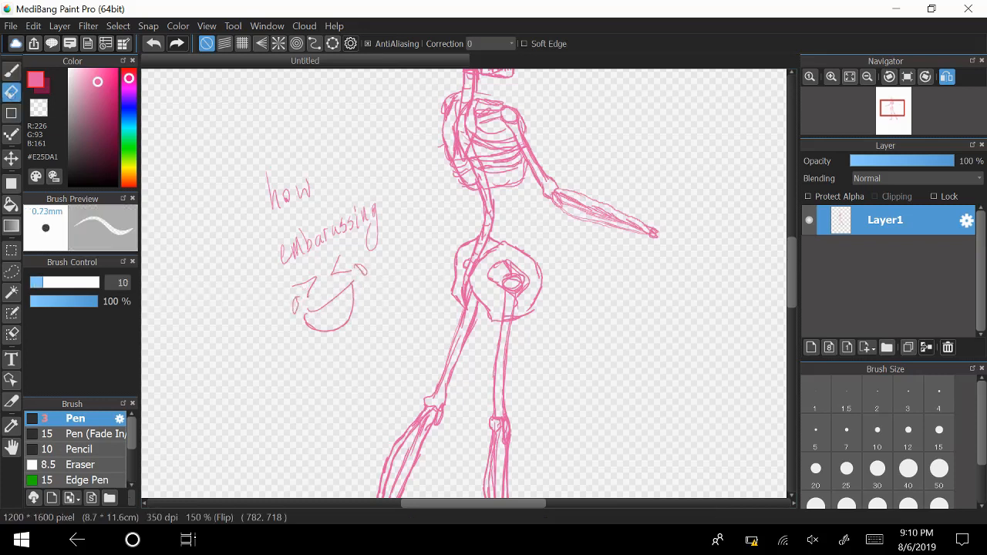
left_click(909, 505)
left_click(908, 475)
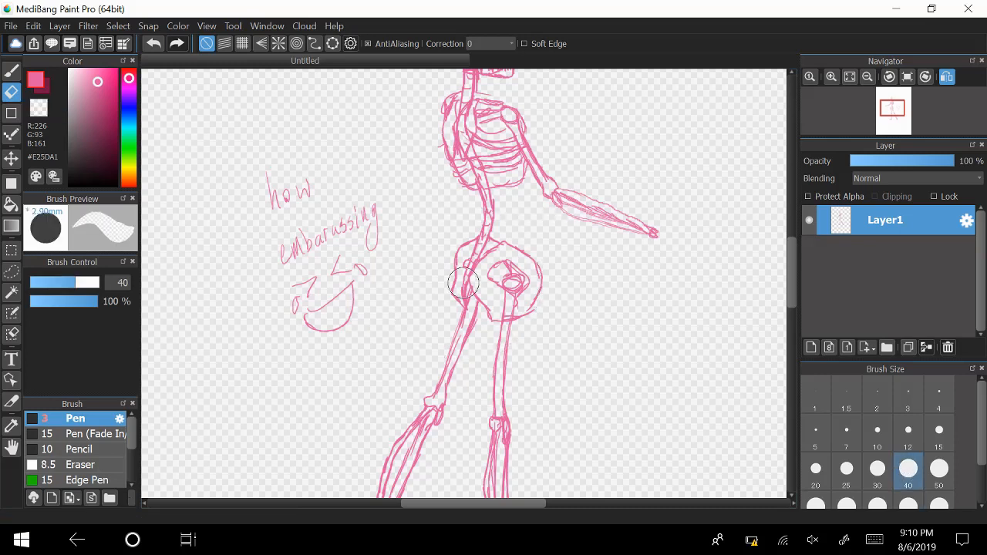
left_click(908, 435)
mouse_move(379, 225)
left_mouse_down()
mouse_move(379, 171)
mouse_move(314, 267)
mouse_move(327, 193)
mouse_move(279, 212)
mouse_move(280, 160)
mouse_move(267, 165)
mouse_move(266, 229)
mouse_move(280, 261)
mouse_move(306, 222)
mouse_move(319, 230)
mouse_move(312, 346)
mouse_move(318, 294)
mouse_move(331, 333)
left_mouse_up()
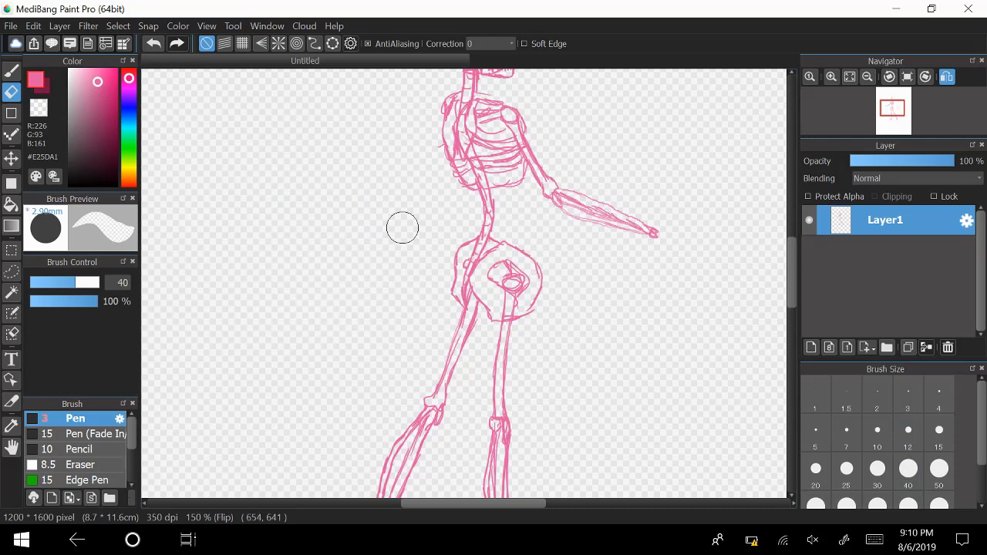
Return to the pen and add a new layer above the skeleton sketch on Layer1.
key("b")
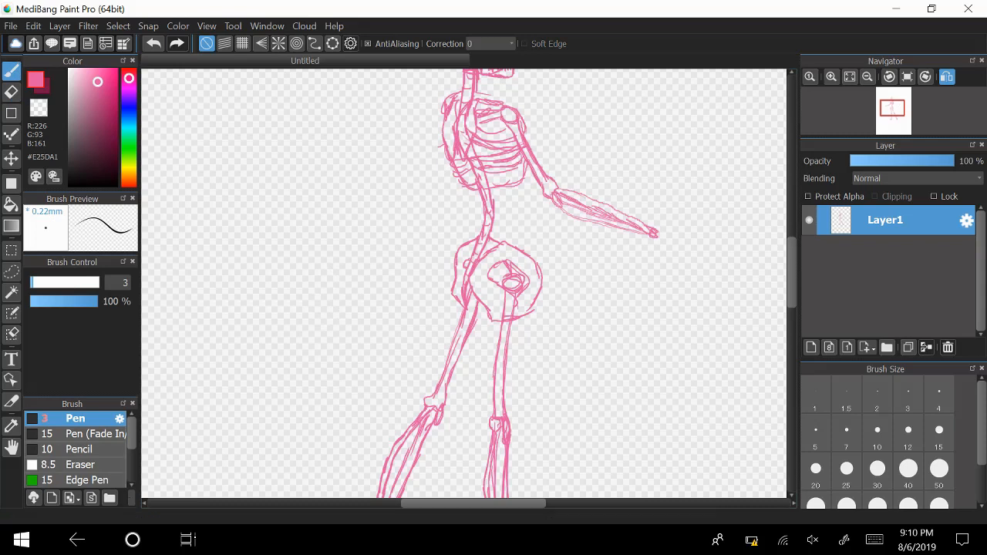
scroll(465, 284, "up", 5)
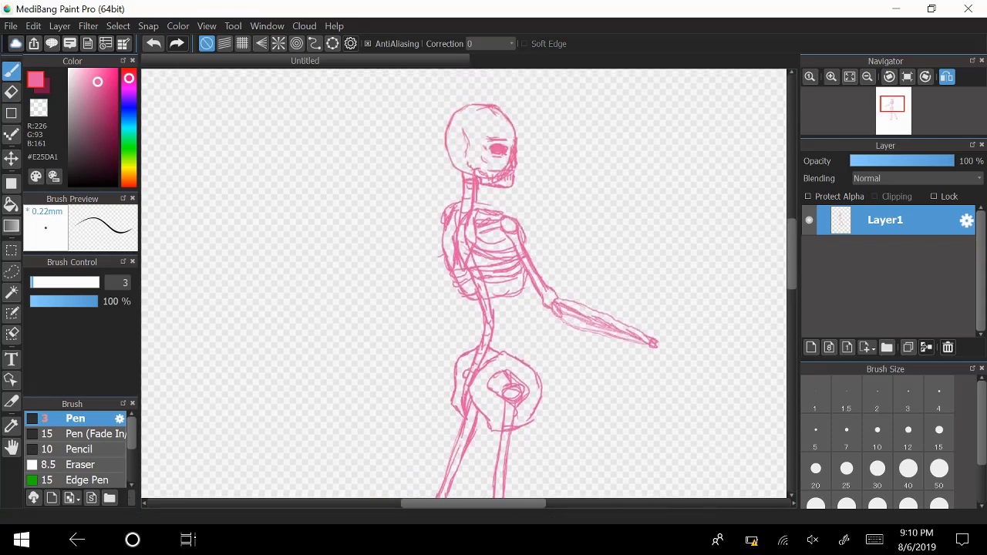
scroll(464, 284, "down", 10)
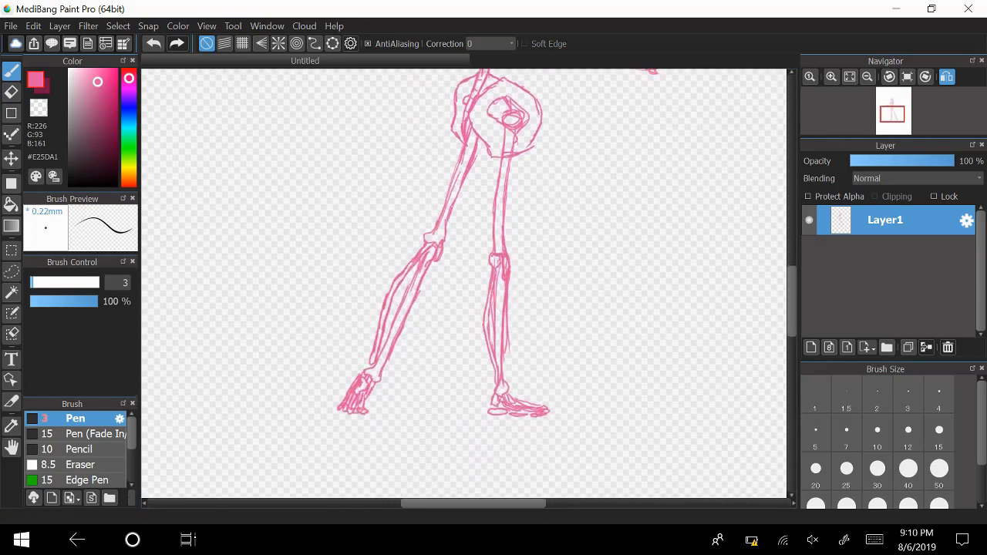
scroll(465, 284, "down", 2)
scroll(465, 284, "up", 3)
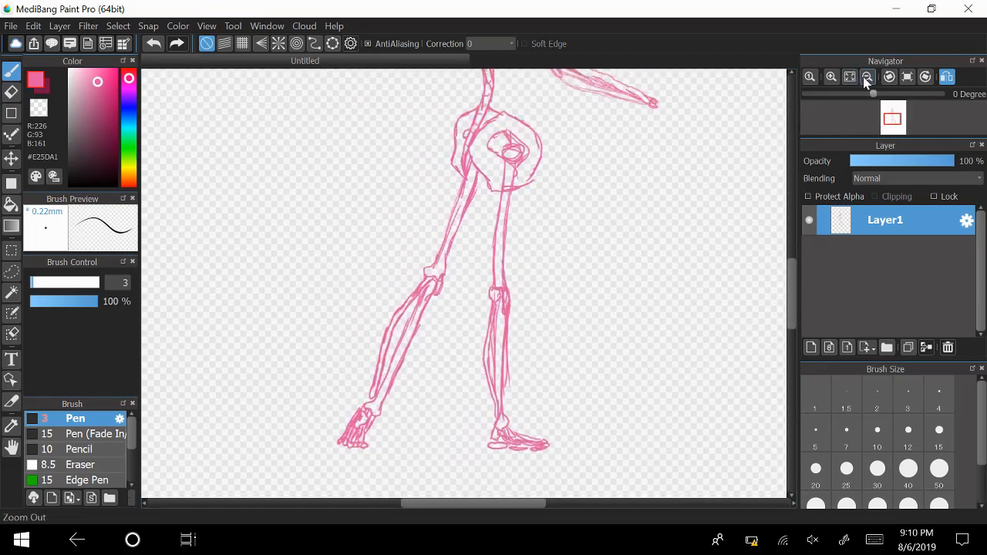
left_click(867, 77)
left_click(811, 347)
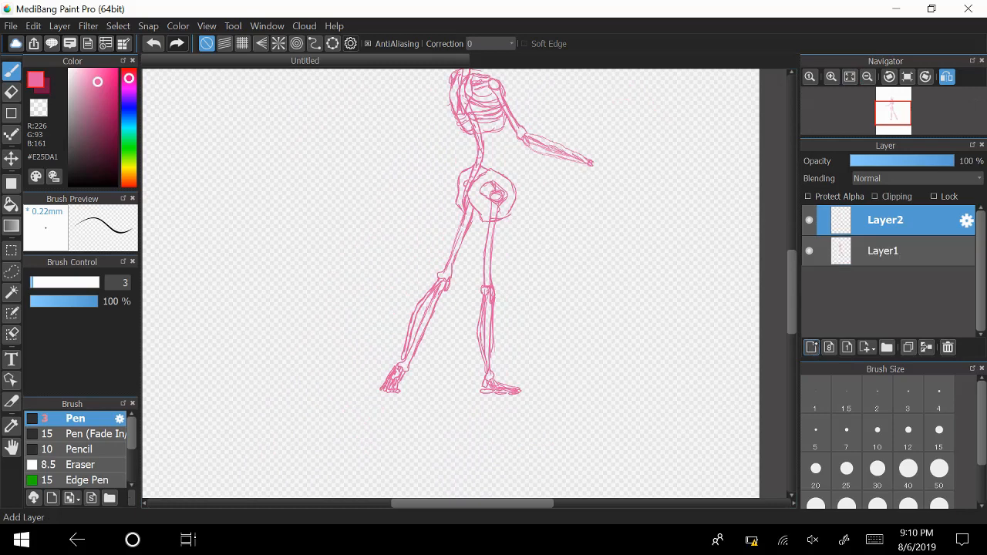
double_click(893, 221)
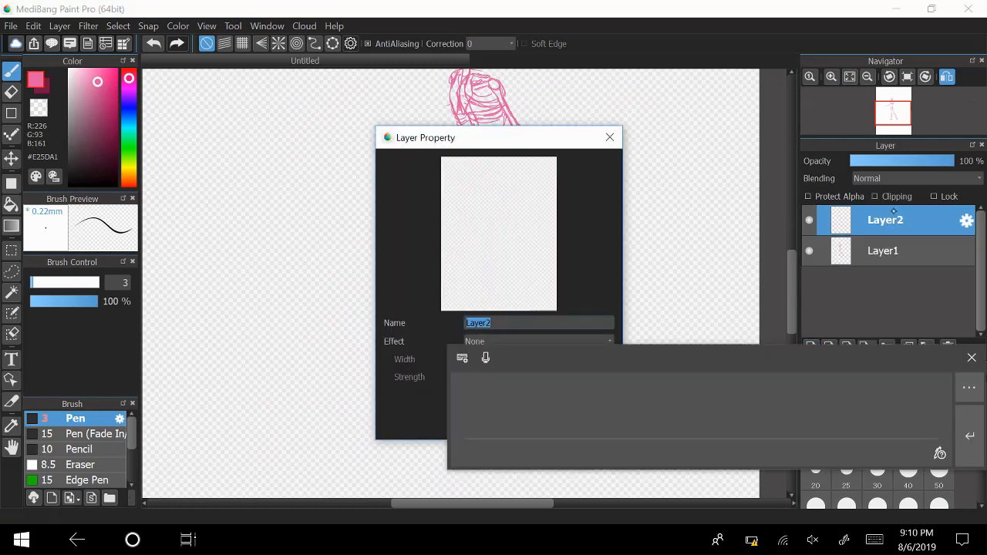
left_click(970, 355)
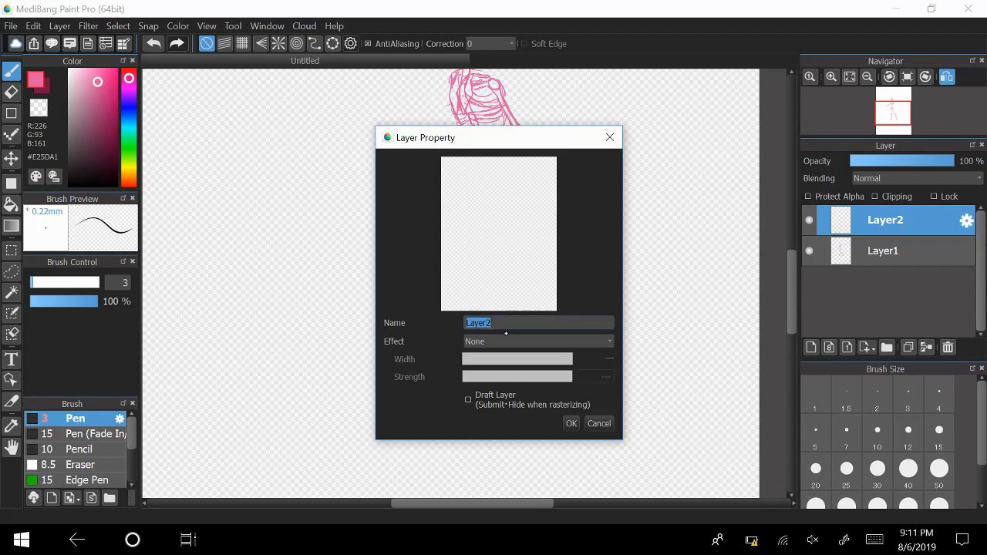
left_click(505, 340)
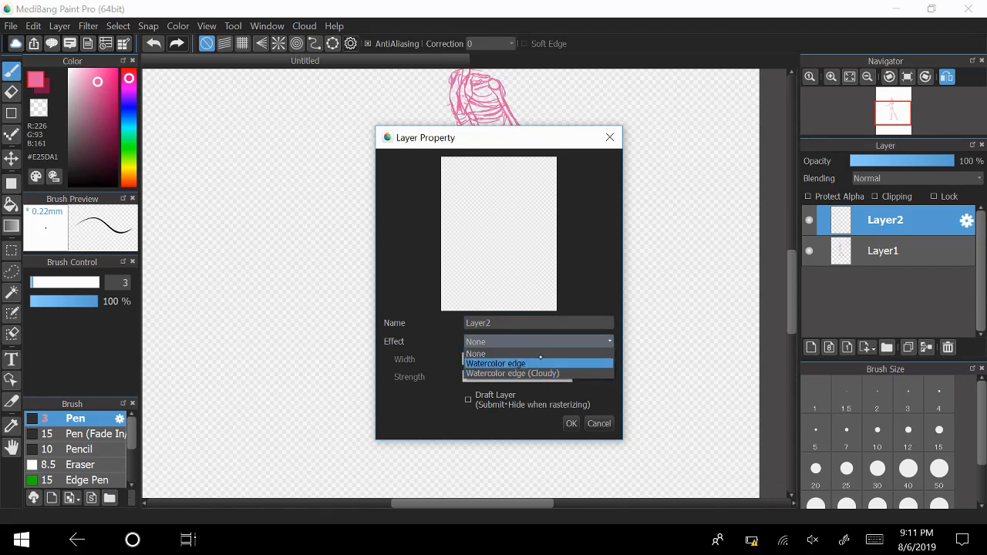
left_click(598, 423)
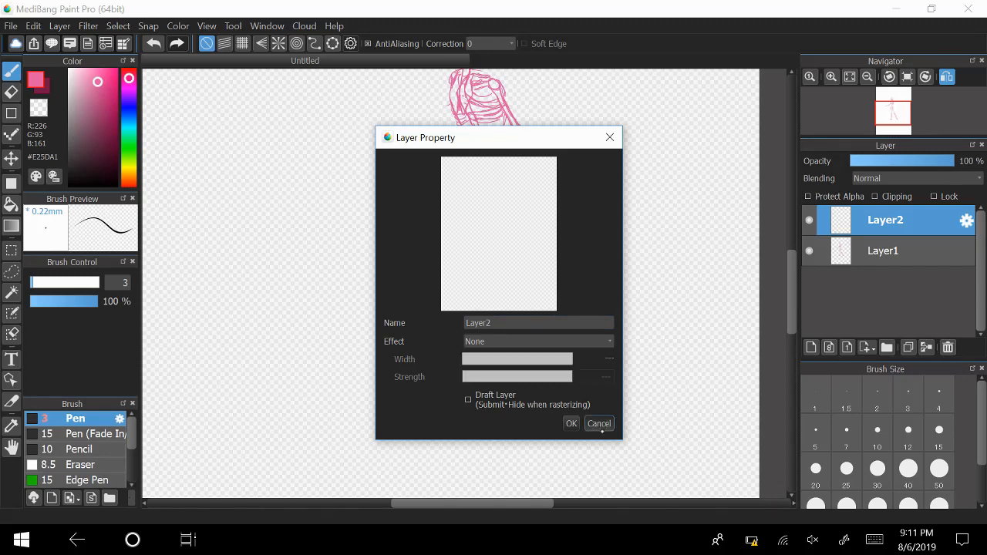
left_click(601, 427)
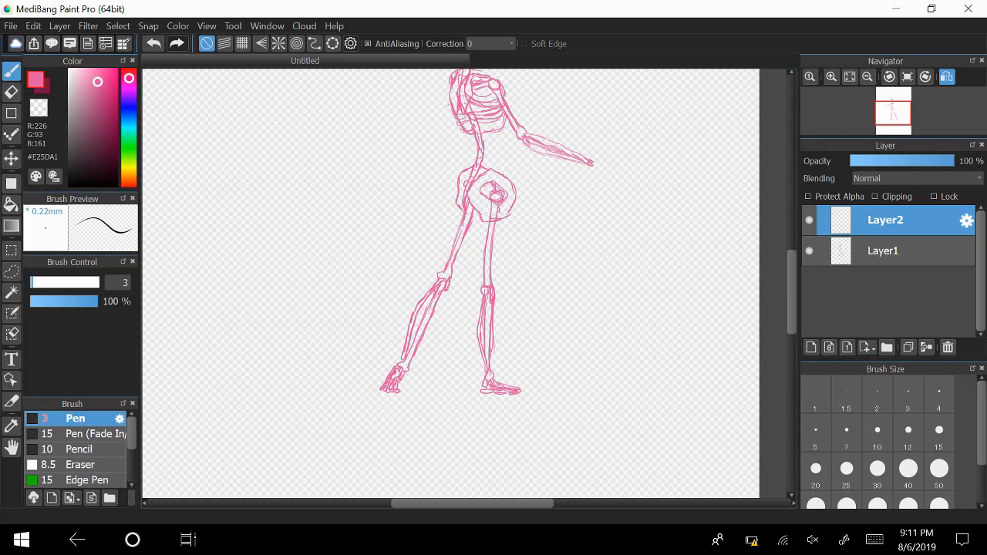
Swap the pen colour to the dark magenta secondary colour, #741344, for working over the skeleton on Layer2.
key("x")
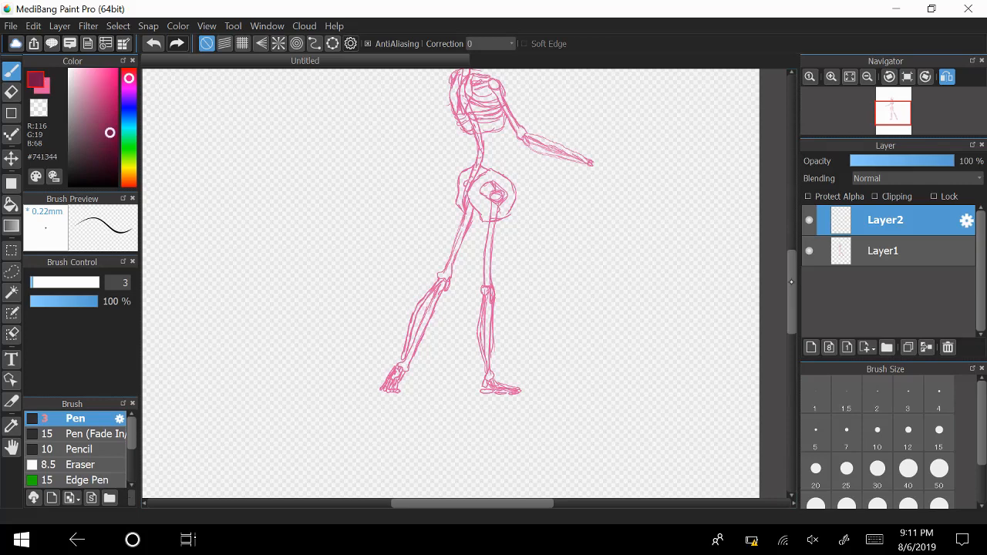
scroll(793, 282, "up", 5)
scroll(796, 259, "down", 2)
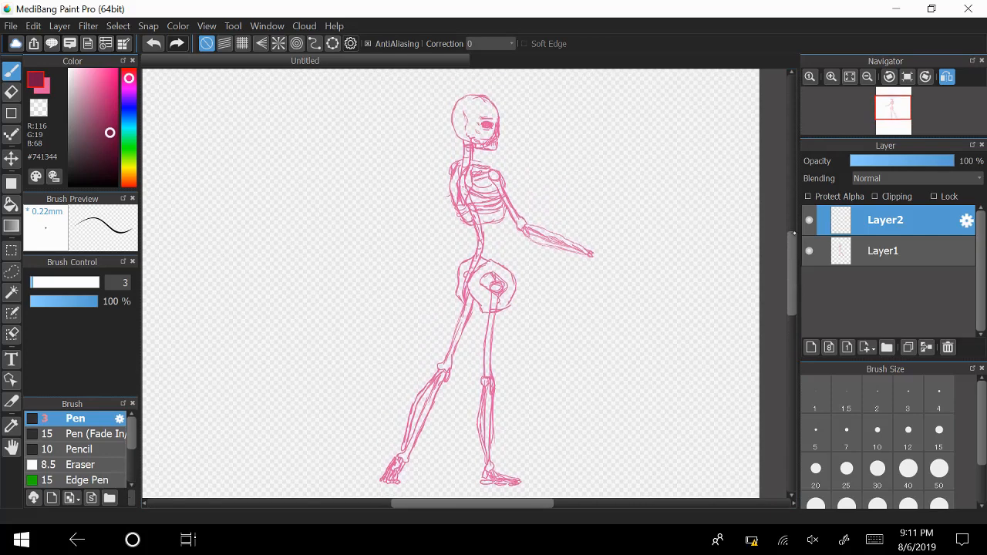
left_click(832, 76)
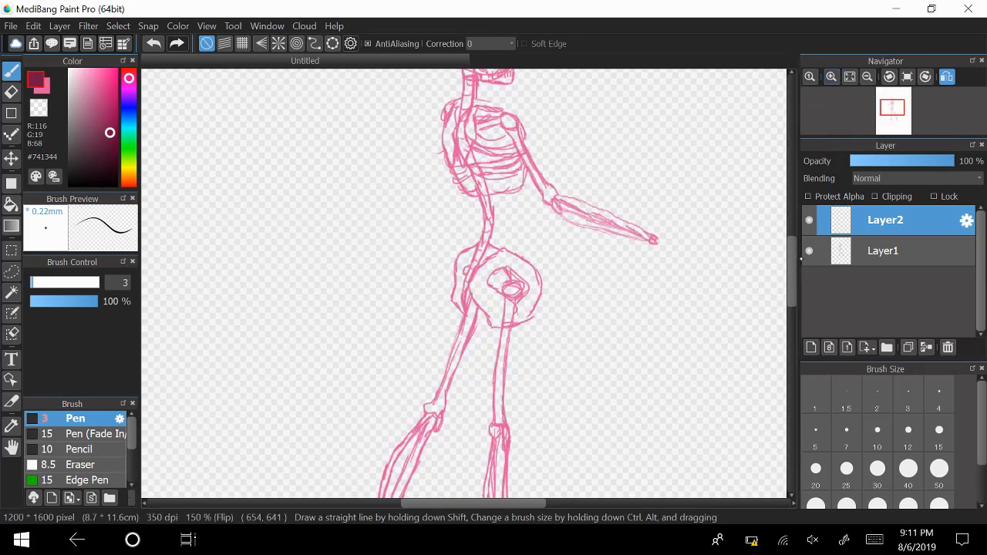
scroll(793, 266, "down", 7)
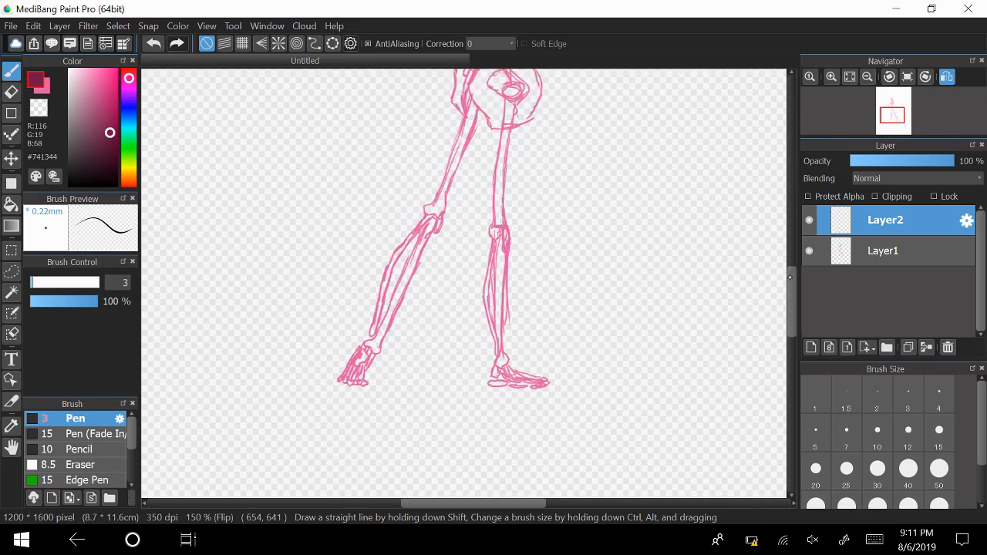
scroll(790, 276, "up", 1)
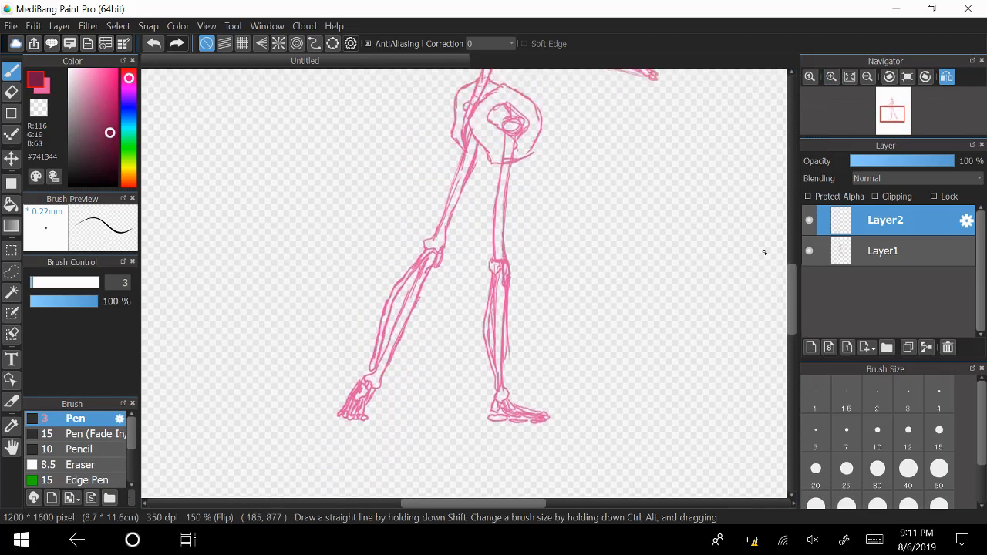
scroll(796, 277, "up", 6)
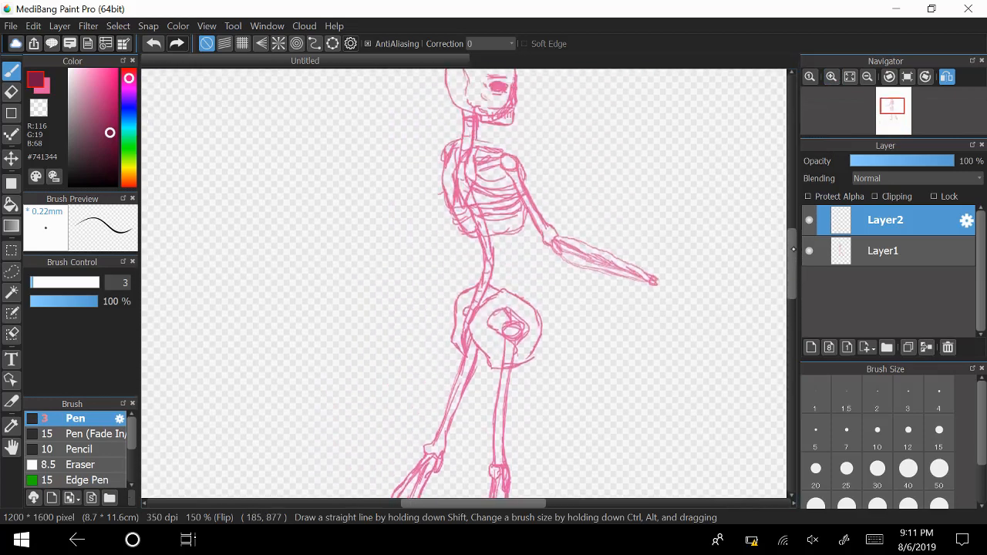
scroll(793, 249, "up", 2)
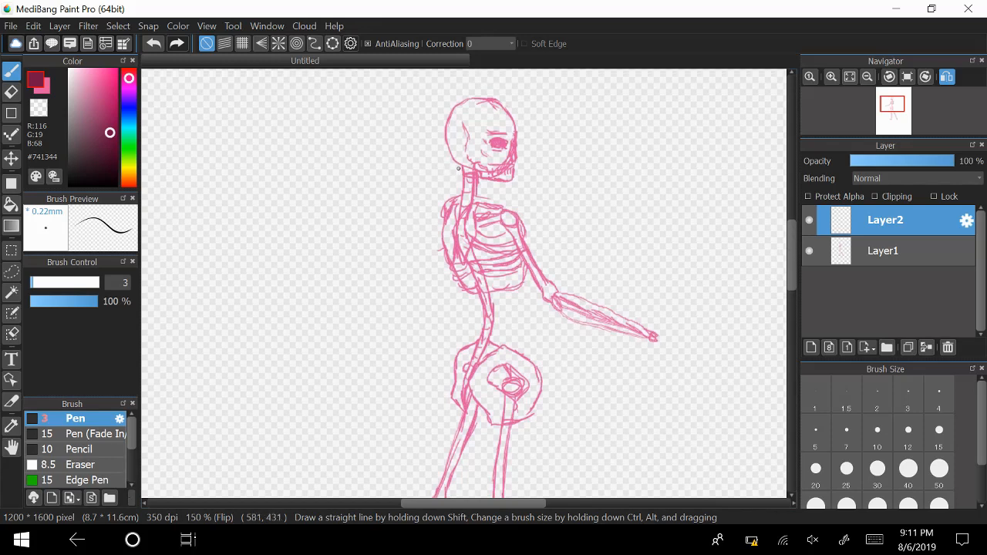
Outline the back from the nape to the hip and the curve of the chest over the skeleton on Layer2.
mouse_move(459, 170)
left_mouse_down()
mouse_move(436, 223)
mouse_move(440, 215)
mouse_move(465, 326)
left_mouse_up()
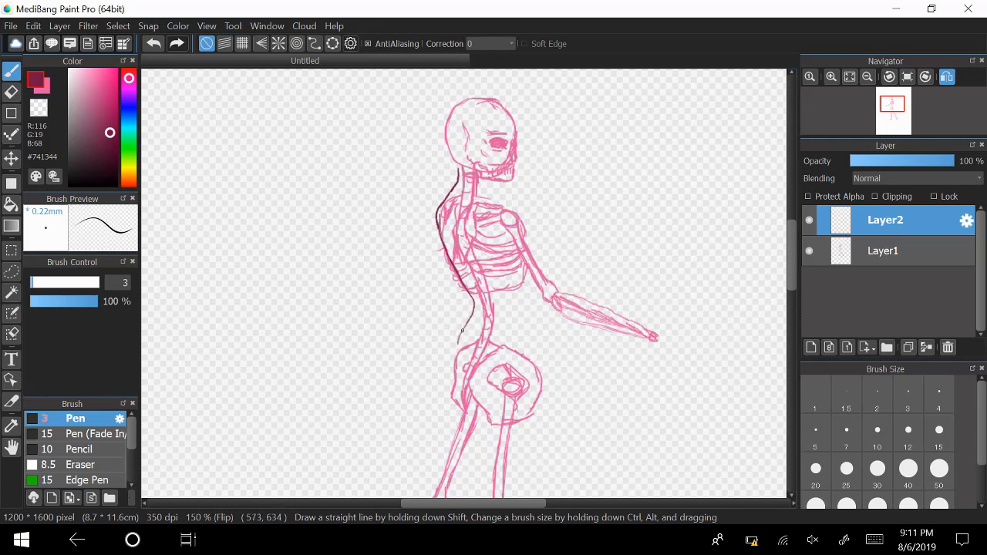
left_click_drag(462, 331, 451, 372)
mouse_move(521, 224)
left_mouse_down()
mouse_move(539, 240)
mouse_move(544, 267)
left_mouse_up()
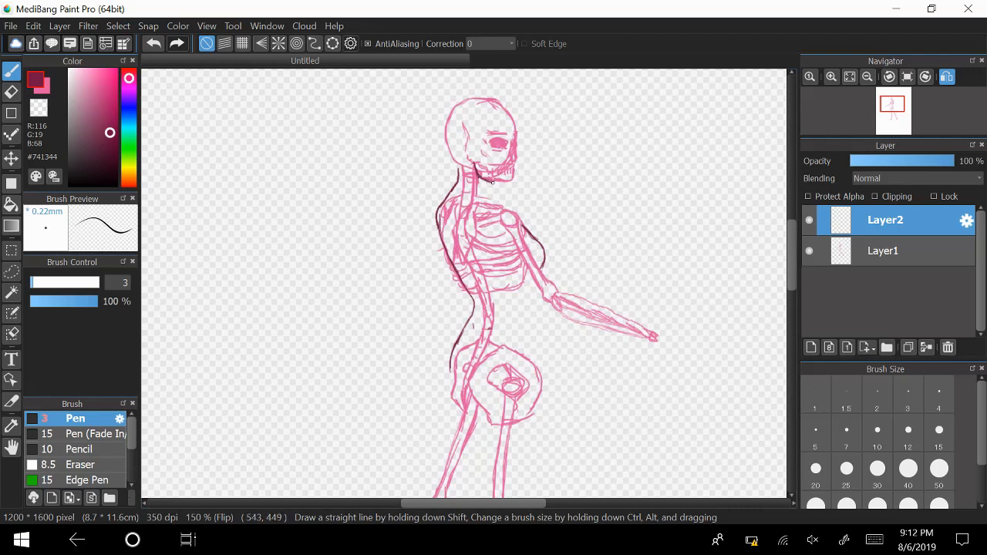
Outline the jaw, chin and face profile up to the forehead along the front of the skull.
left_click_drag(500, 185, 497, 183)
left_click_drag(517, 132, 507, 110)
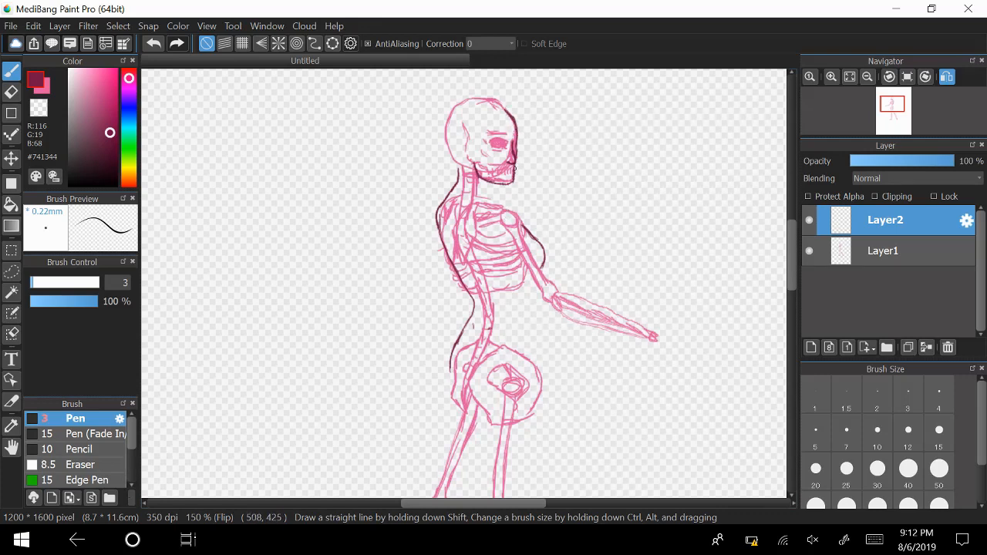
left_click_drag(512, 173, 506, 185)
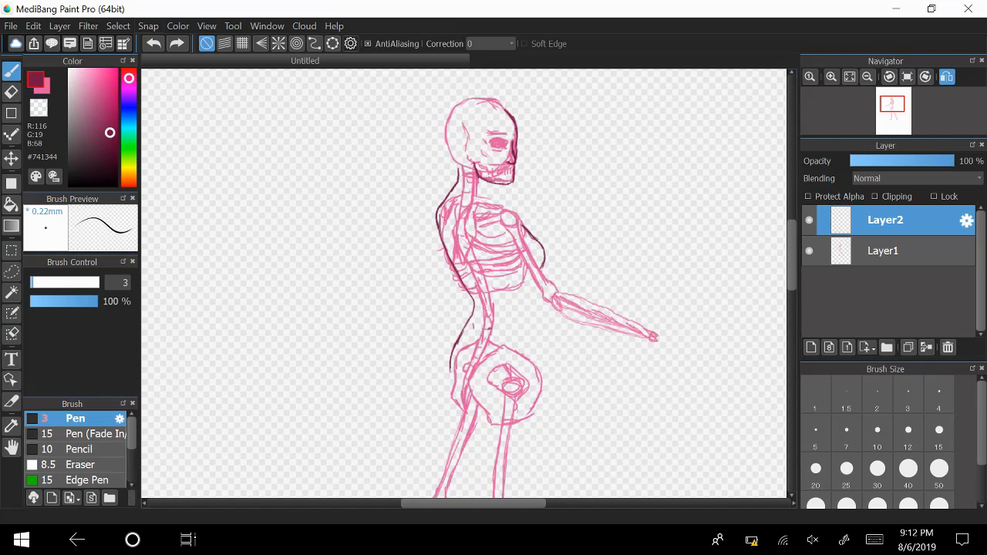
Erase the overhanging line beneath the chin at size 40 and redraw the lower jaw edge with the pen.
key("e")
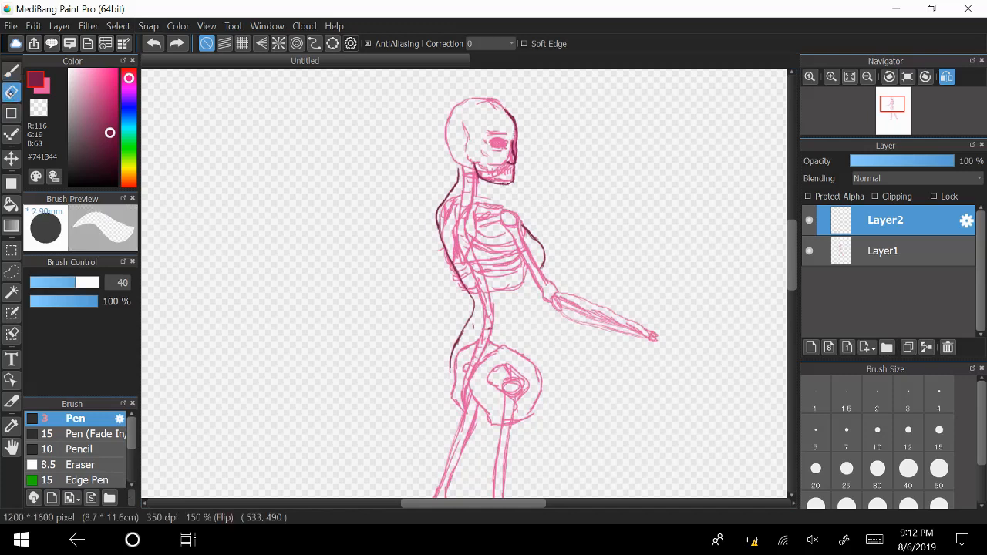
mouse_move(503, 196)
left_mouse_down()
mouse_move(489, 190)
mouse_move(528, 189)
left_mouse_up()
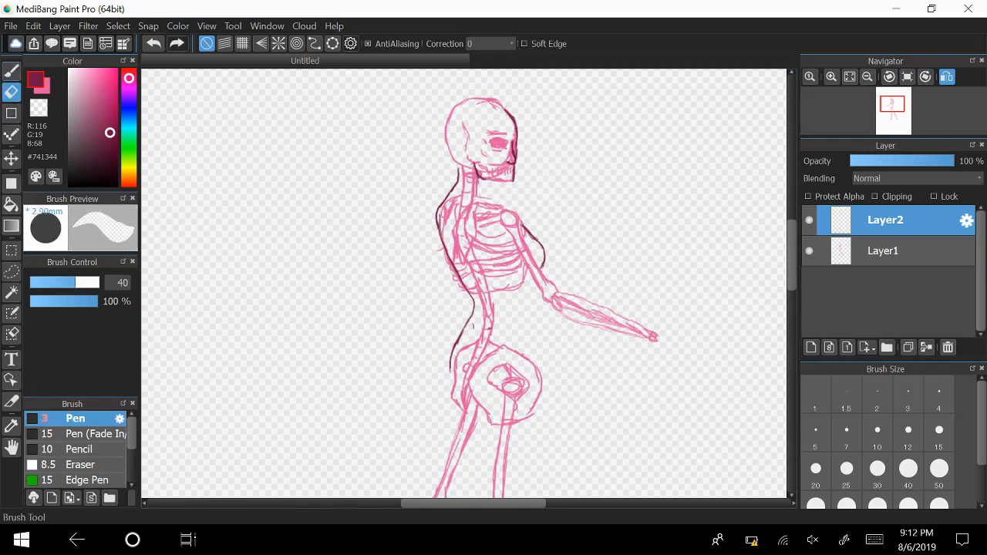
key("p")
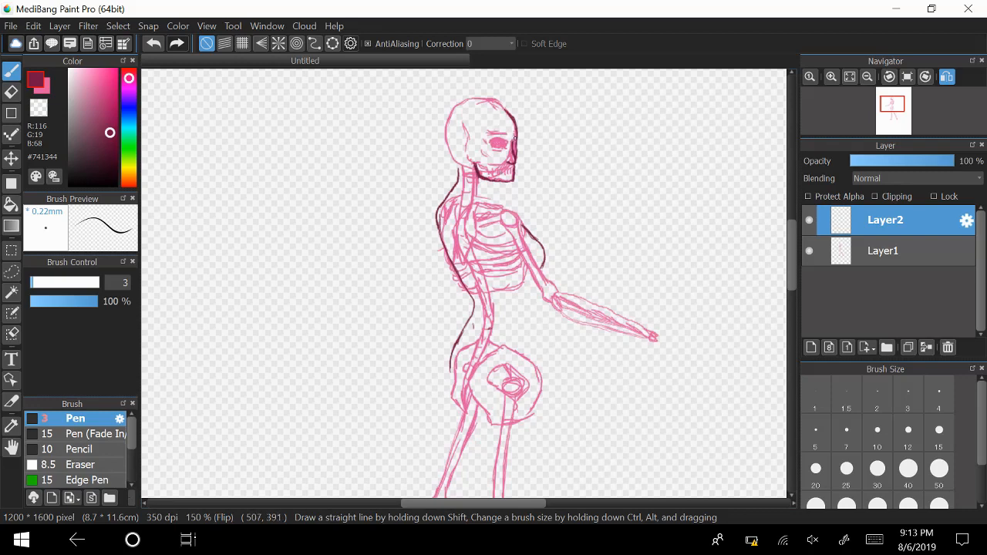
Add the nose and lips to the profile, and draw the front of the neck running into the shoulder line.
left_click(831, 77)
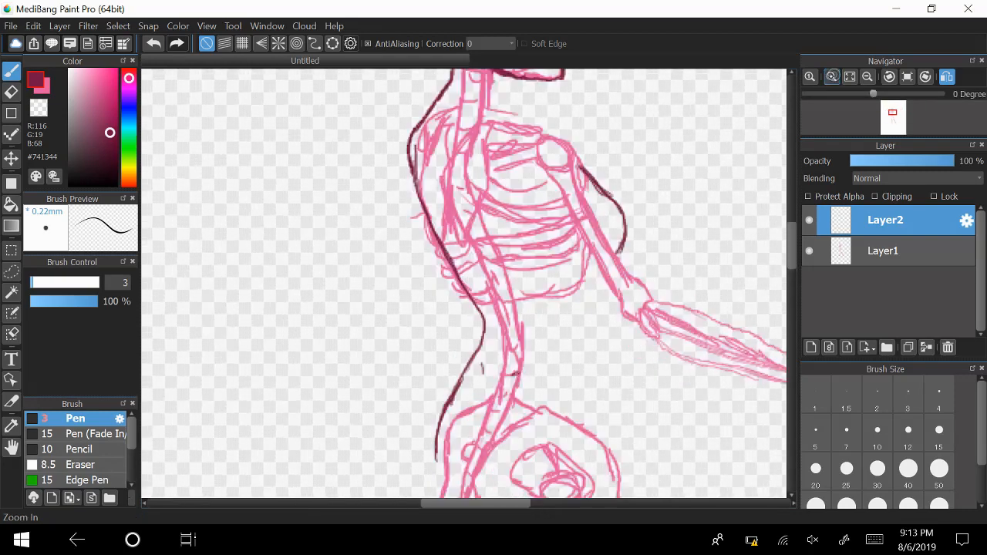
left_click_drag(789, 239, 783, 208)
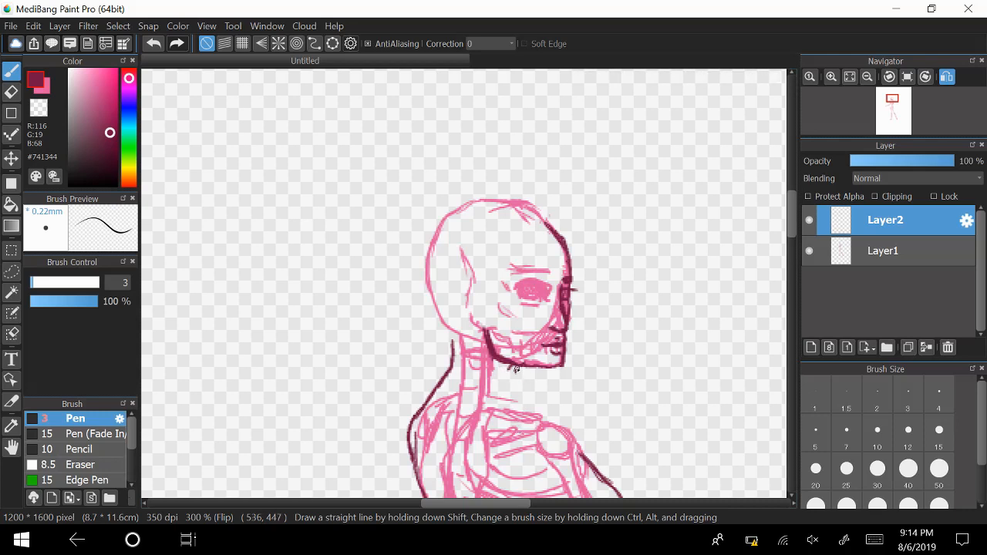
mouse_move(514, 374)
left_mouse_down()
mouse_move(527, 410)
mouse_move(495, 403)
mouse_move(557, 420)
mouse_move(511, 404)
mouse_move(557, 420)
mouse_move(536, 412)
mouse_move(582, 461)
left_mouse_up()
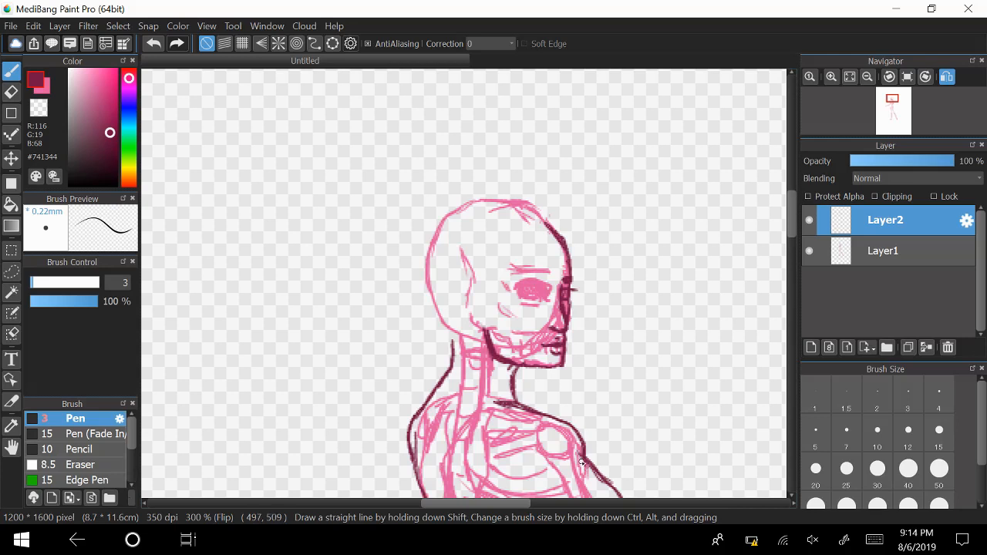
Draw the eye and eyebrow over the skull's eye socket and check the face with Layer1 hidden.
scroll(790, 218, "down", 3)
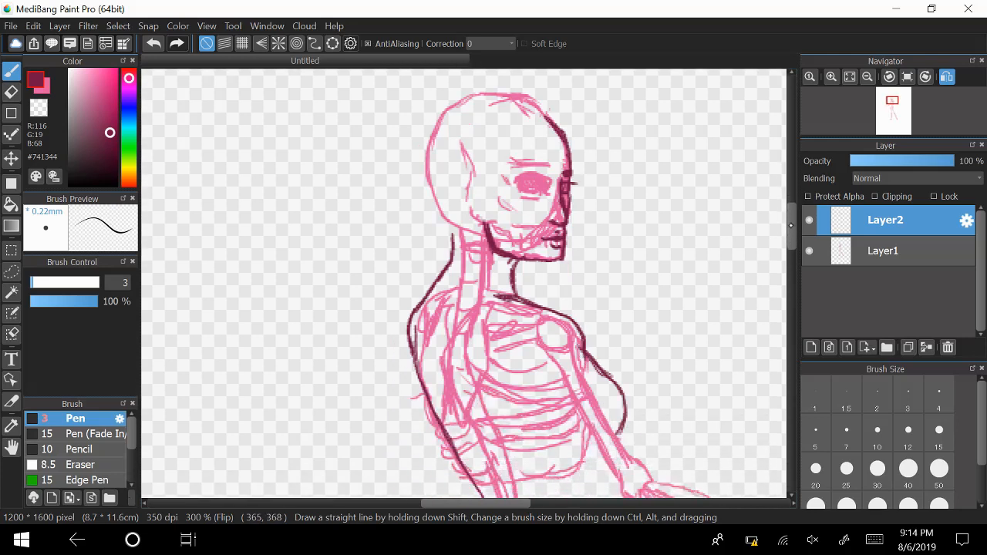
scroll(790, 225, "up", 1)
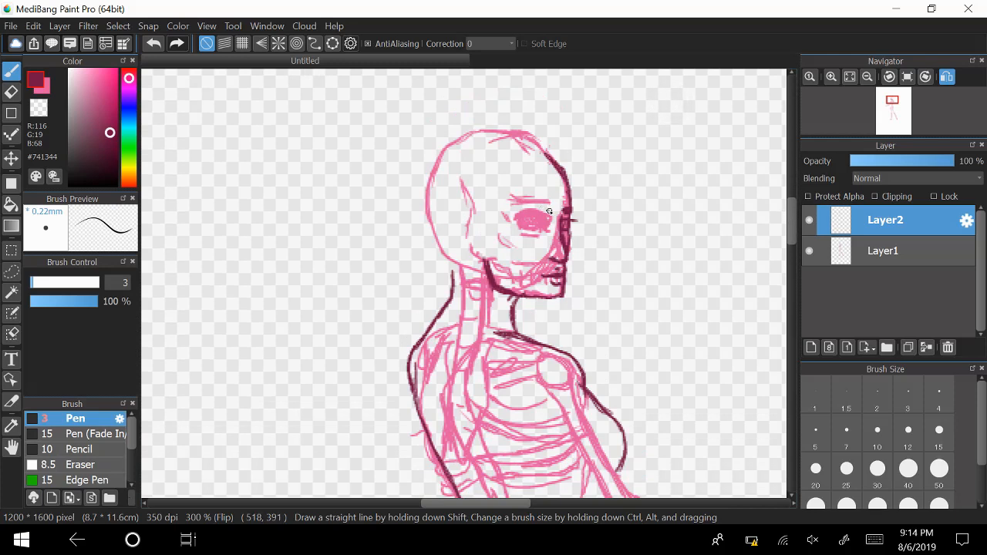
left_click_drag(550, 212, 515, 208)
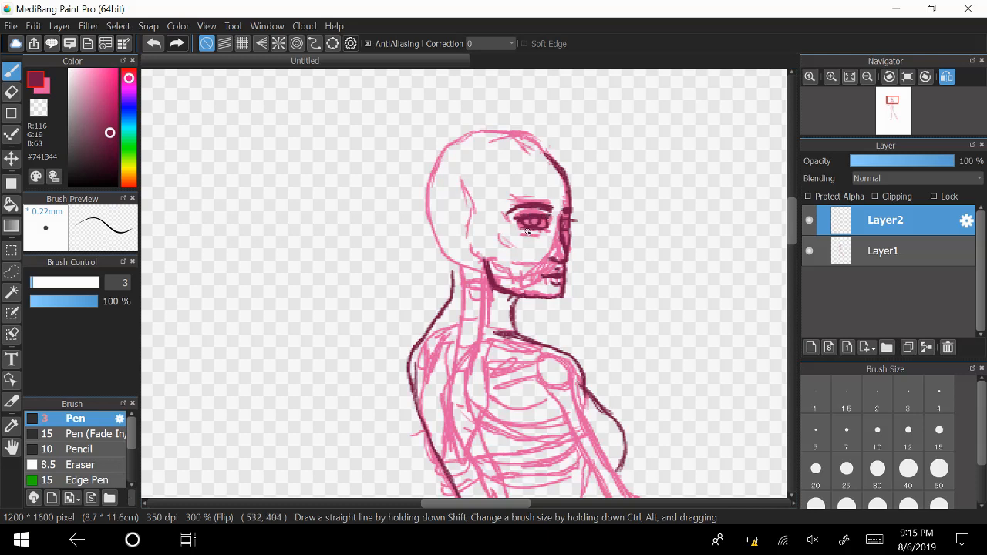
left_click(810, 251)
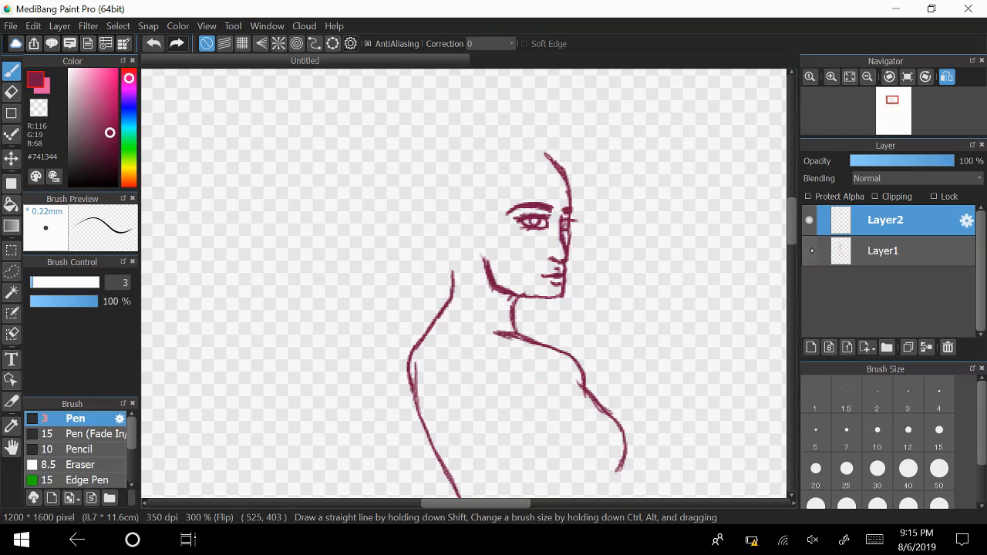
left_click(810, 250)
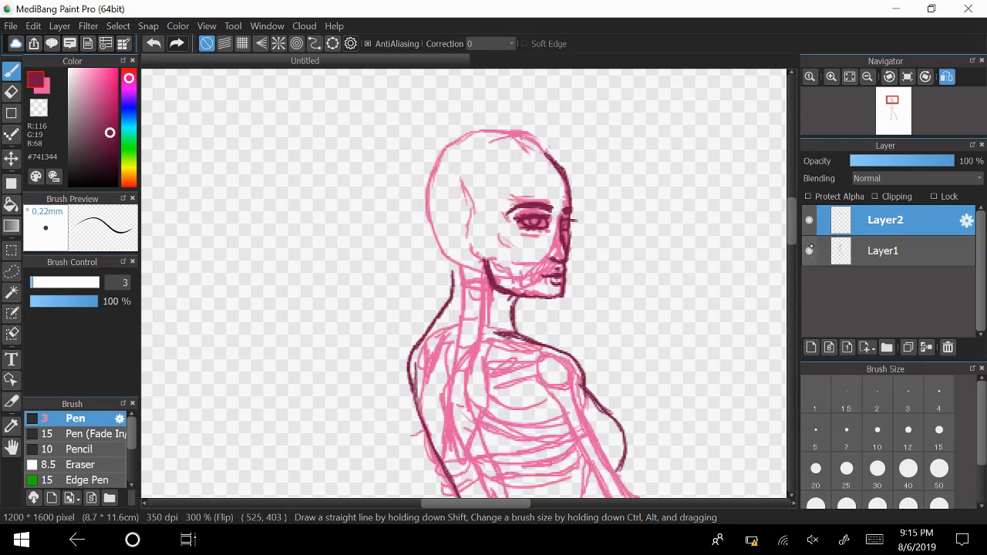
left_click(809, 251)
left_click(810, 251)
Add a short mark on the chest and draw the upper arm's edge from the shoulder towards the elbow.
left_click_drag(534, 415, 541, 418)
mouse_move(584, 384)
left_mouse_down()
mouse_move(587, 437)
mouse_move(584, 396)
mouse_move(605, 454)
left_mouse_up()
left_click_drag(586, 412, 621, 483)
left_click_drag(594, 432, 623, 489)
left_click_drag(604, 454, 617, 480)
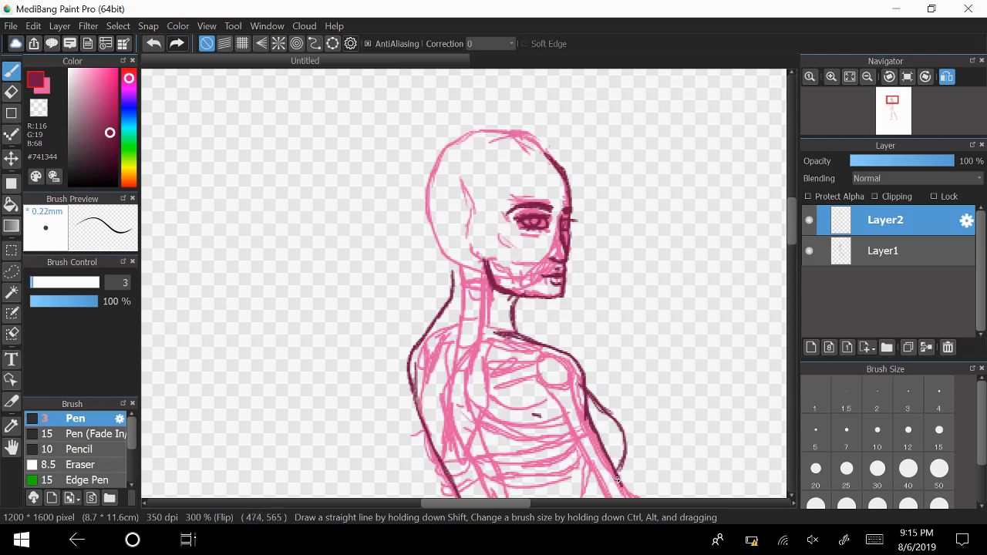
Draw the shoulder blade curve and a light line from the neck towards the upper back.
scroll(783, 236, "down", 5)
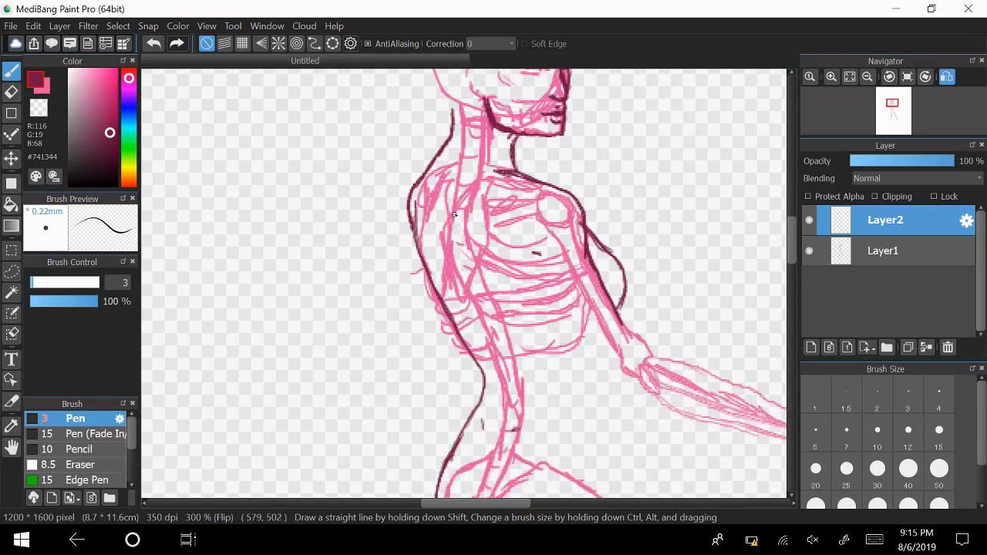
mouse_move(453, 192)
left_mouse_down()
mouse_move(453, 233)
mouse_move(454, 217)
mouse_move(470, 260)
left_mouse_up()
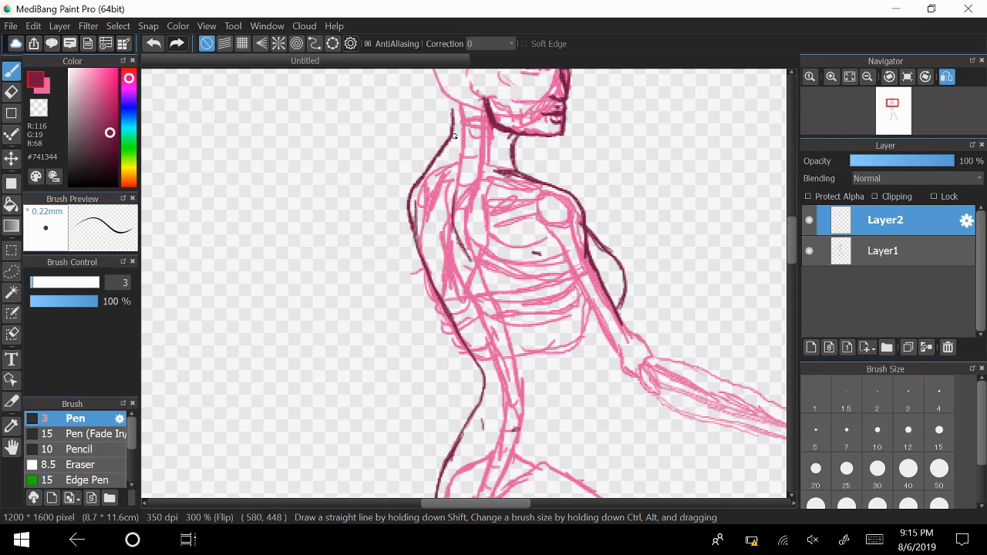
left_click_drag(453, 143, 435, 185)
Try a light spine line down the middle of the back and check it with Layer1 hidden.
left_click_drag(441, 271, 486, 344)
mouse_move(457, 293)
left_mouse_down()
mouse_move(488, 355)
mouse_move(490, 403)
left_mouse_up()
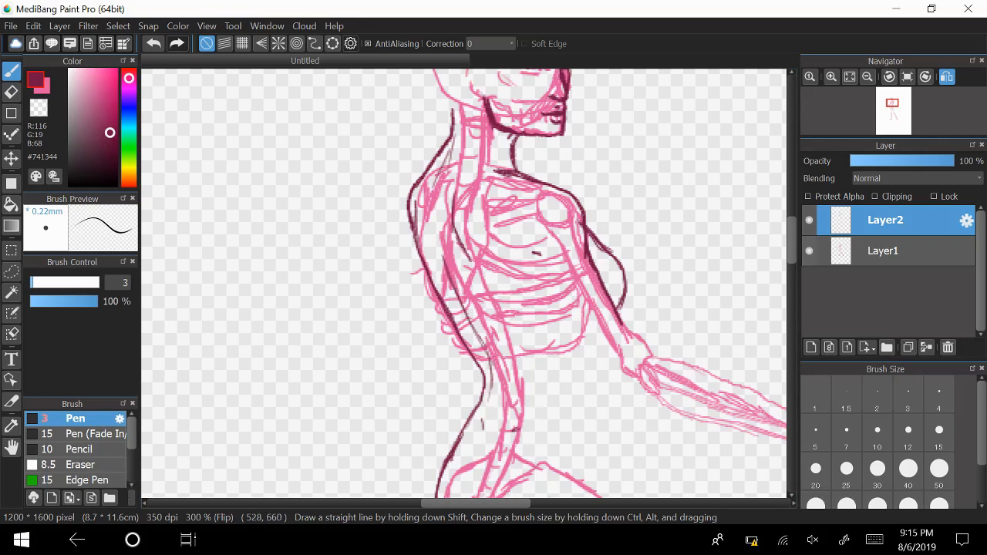
left_click(812, 248)
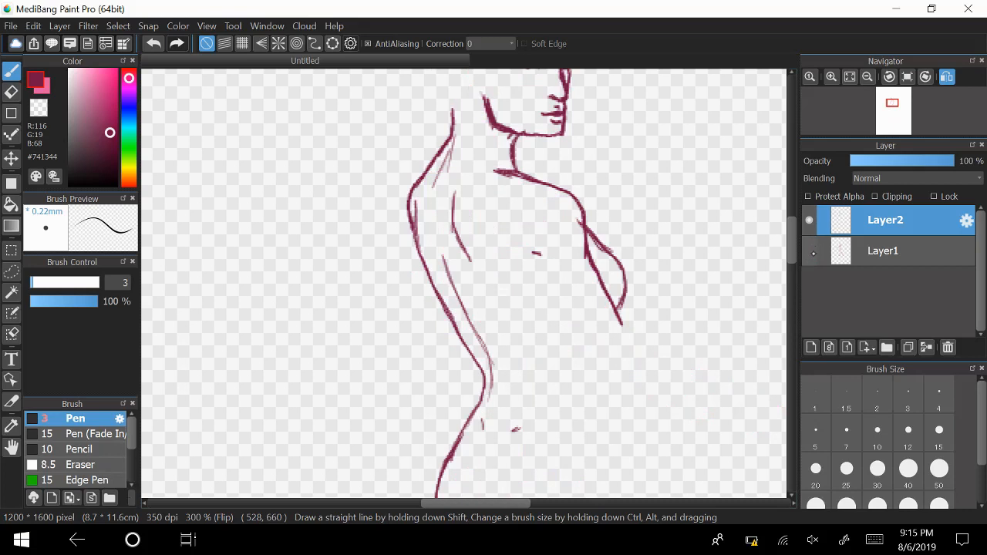
left_click(810, 249)
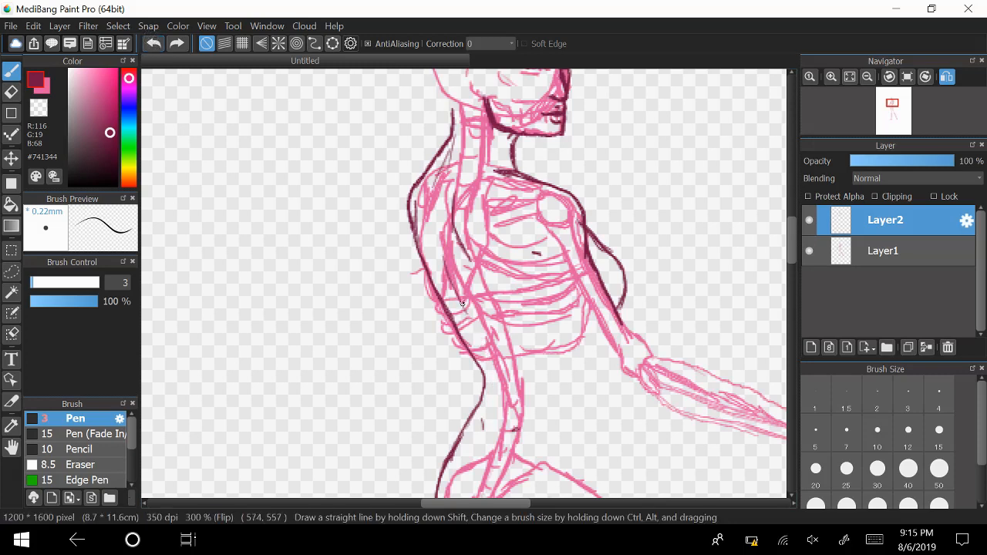
Draw a spine line curving down to the lower back and compare it with the skeleton by toggling Layer1's visibility.
mouse_move(460, 299)
left_mouse_down()
mouse_move(502, 377)
mouse_move(465, 309)
mouse_move(516, 424)
mouse_move(506, 386)
mouse_move(498, 424)
left_mouse_up()
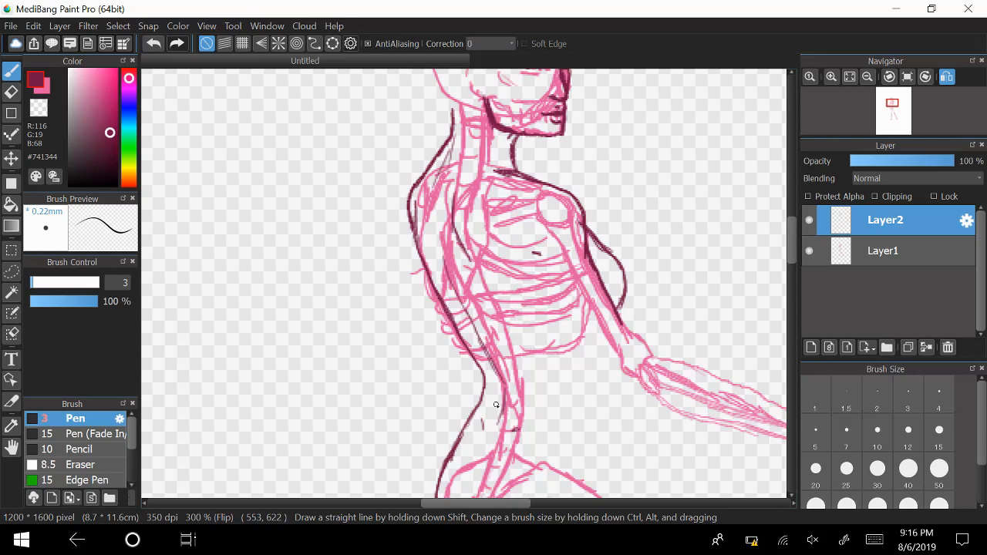
left_click(810, 250)
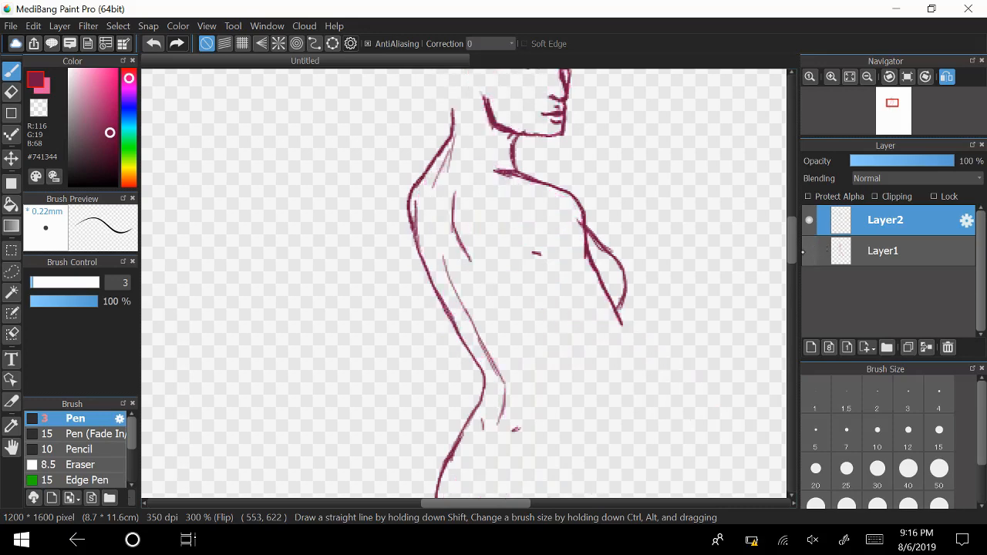
left_click(809, 250)
left_click(809, 250)
left_click(810, 251)
left_click(809, 251)
Handwrite "Too Long?" in the empty area beside the figure's back.
left_click_drag(304, 278, 305, 349)
left_click_drag(318, 316, 318, 318)
mouse_move(338, 310)
left_mouse_down()
mouse_move(335, 324)
mouse_move(339, 311)
left_mouse_up()
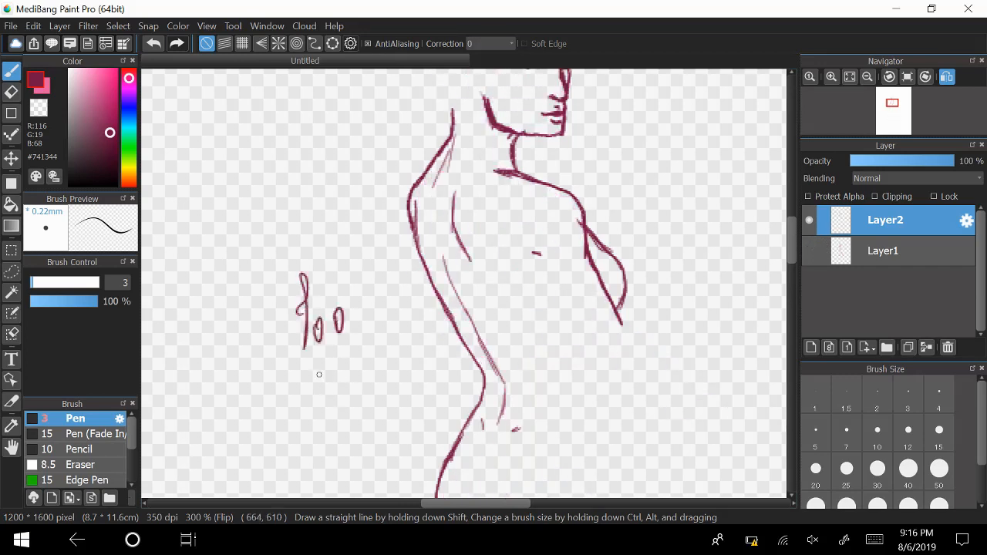
mouse_move(313, 363)
left_mouse_down()
mouse_move(348, 395)
mouse_move(375, 380)
mouse_move(381, 419)
left_mouse_up()
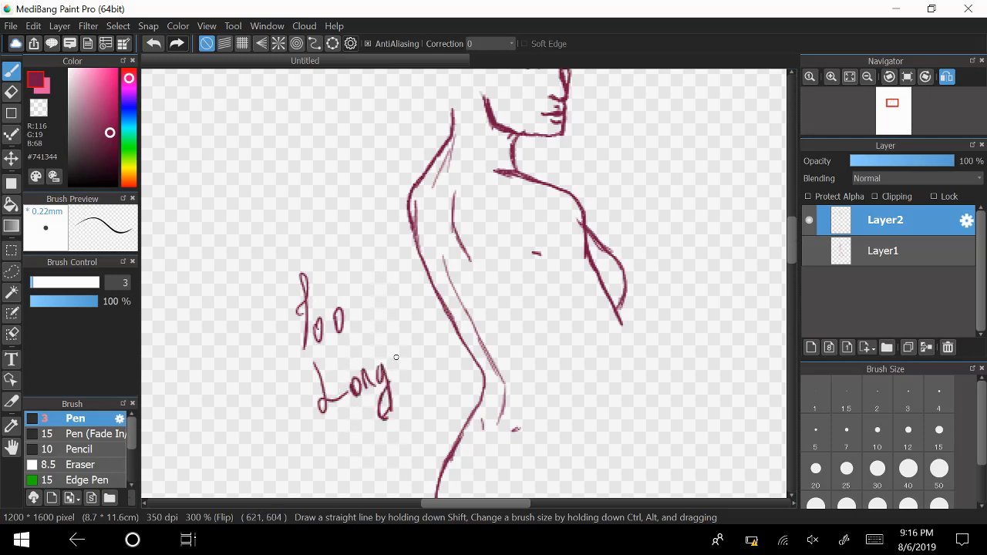
left_click_drag(391, 343, 412, 376)
Erase the handwritten note beside the back with the size 40 eraser and return to the pen.
key("e")
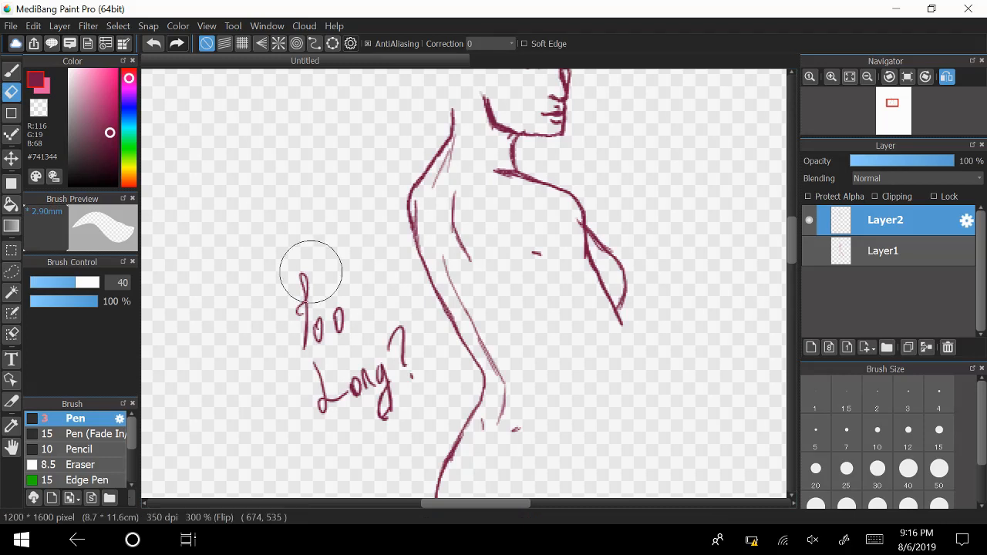
mouse_move(308, 276)
left_mouse_down()
mouse_move(312, 358)
mouse_move(329, 367)
mouse_move(342, 304)
mouse_move(346, 364)
mouse_move(371, 365)
mouse_move(320, 375)
mouse_move(412, 342)
mouse_move(428, 388)
left_mouse_up()
key("b")
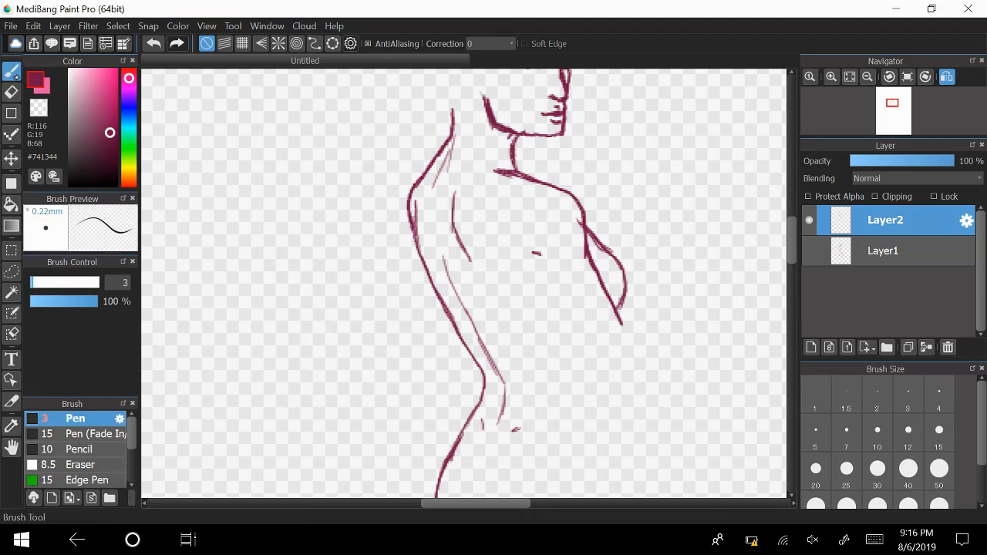
Show Layer1 again, outline the torso's front from under the chest to the lower belly, and compare both layers by toggling their visibility.
left_click(809, 250)
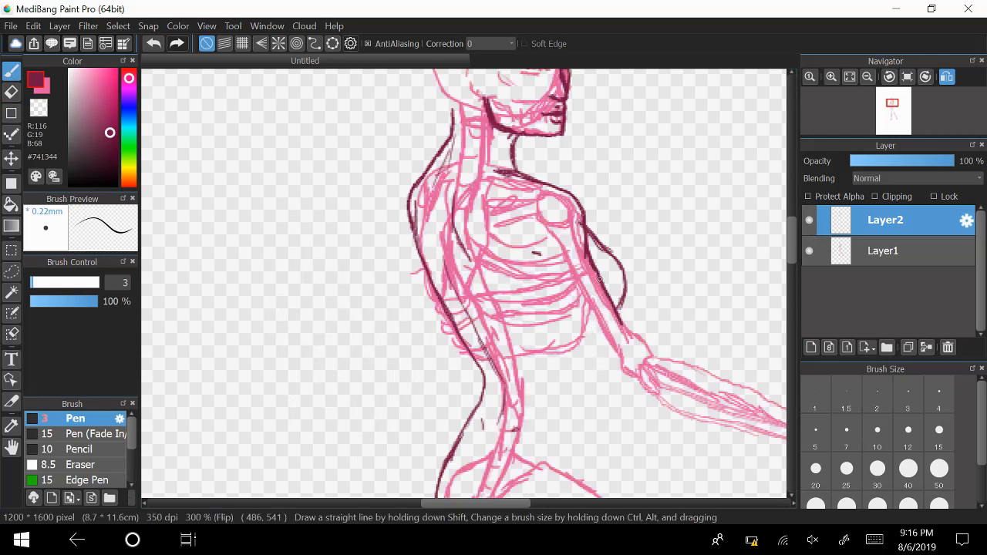
mouse_move(603, 333)
left_mouse_down()
mouse_move(590, 388)
mouse_move(601, 408)
left_mouse_up()
left_click_drag(598, 372, 611, 466)
left_click_drag(604, 416, 617, 489)
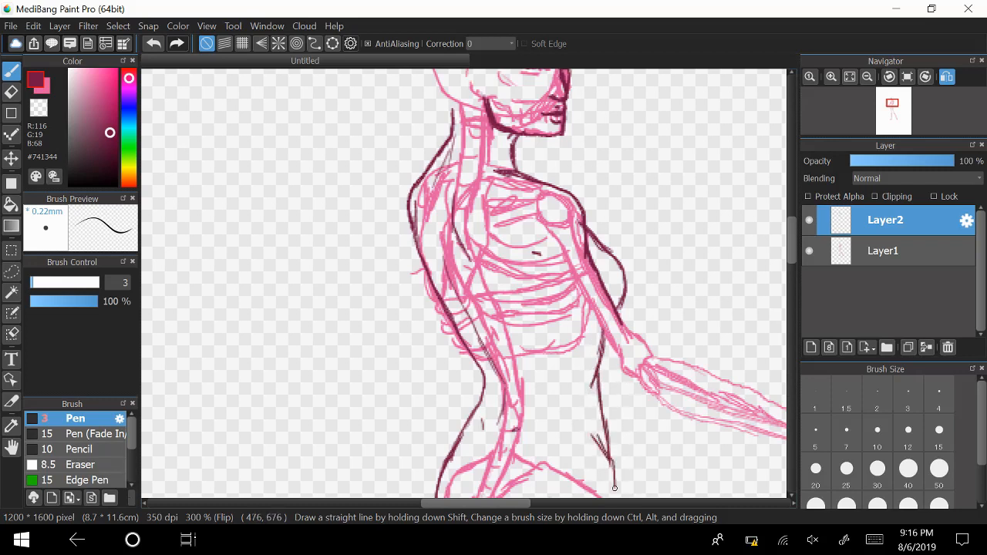
left_click_drag(603, 452, 621, 498)
left_click(809, 251)
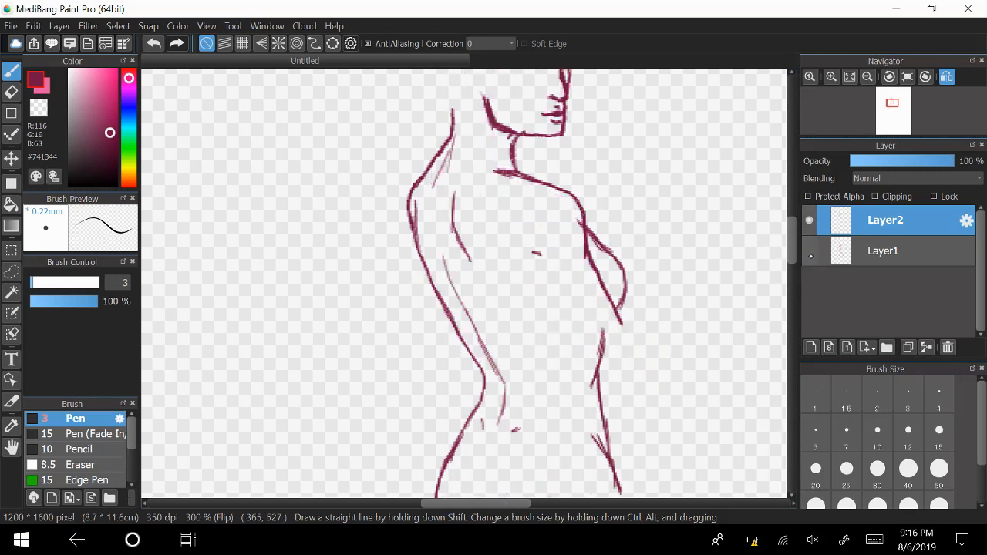
left_click(810, 251)
left_click(810, 252)
left_click(810, 252)
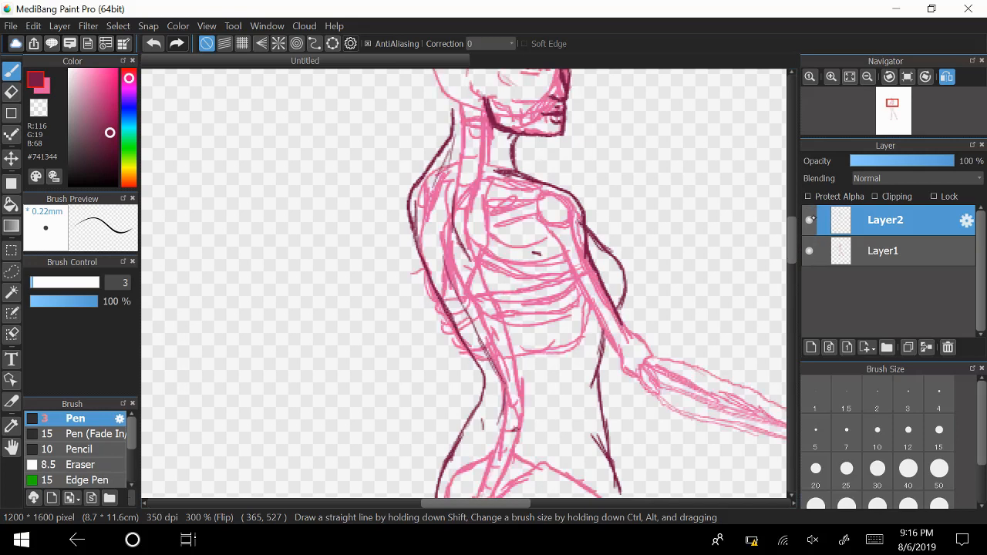
left_click(810, 221)
left_click(810, 220)
Outline the back of the neck and the cranium over the skull, joining the line to the forehead.
scroll(798, 222, "up", 4)
scroll(798, 222, "up", 1)
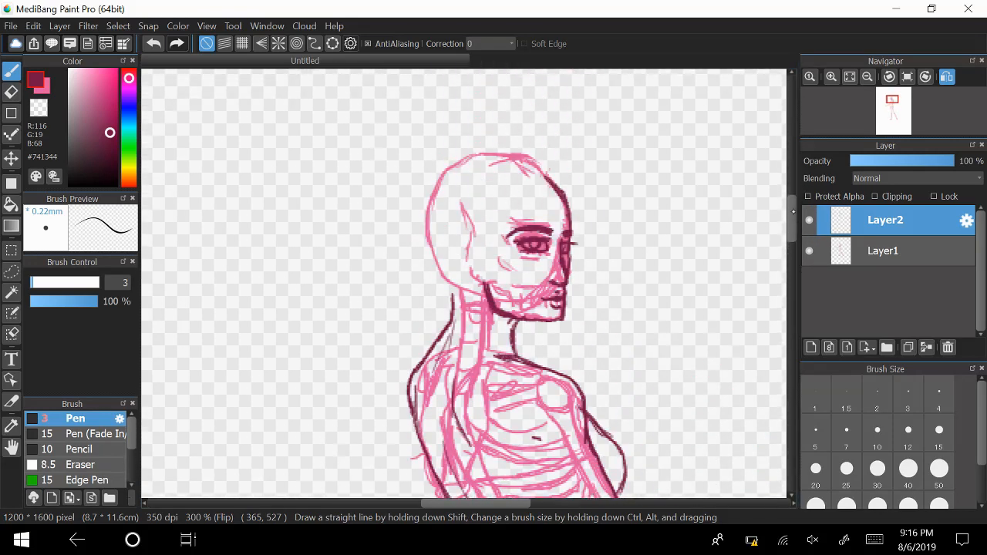
scroll(668, 264, "up", 1)
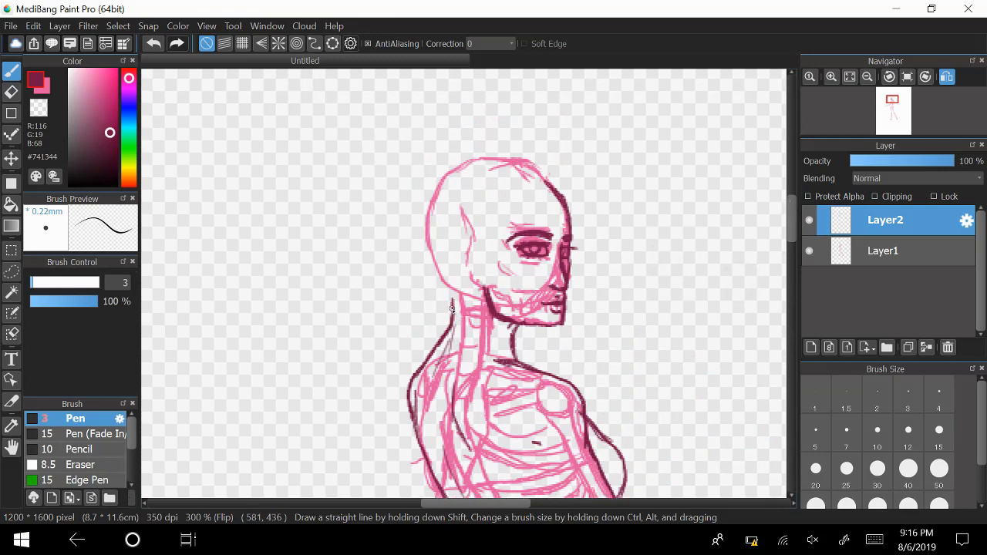
left_click_drag(454, 298, 451, 330)
mouse_move(455, 293)
left_mouse_down()
mouse_move(425, 216)
mouse_move(433, 251)
mouse_move(430, 193)
mouse_move(429, 226)
mouse_move(440, 184)
mouse_move(425, 209)
mouse_move(449, 170)
mouse_move(519, 158)
mouse_move(545, 169)
mouse_move(567, 207)
mouse_move(545, 176)
mouse_move(563, 195)
mouse_move(534, 175)
mouse_move(551, 183)
mouse_move(492, 166)
mouse_move(507, 166)
mouse_move(454, 178)
mouse_move(433, 214)
mouse_move(434, 203)
mouse_move(435, 255)
mouse_move(434, 206)
mouse_move(435, 245)
mouse_move(470, 315)
left_mouse_up()
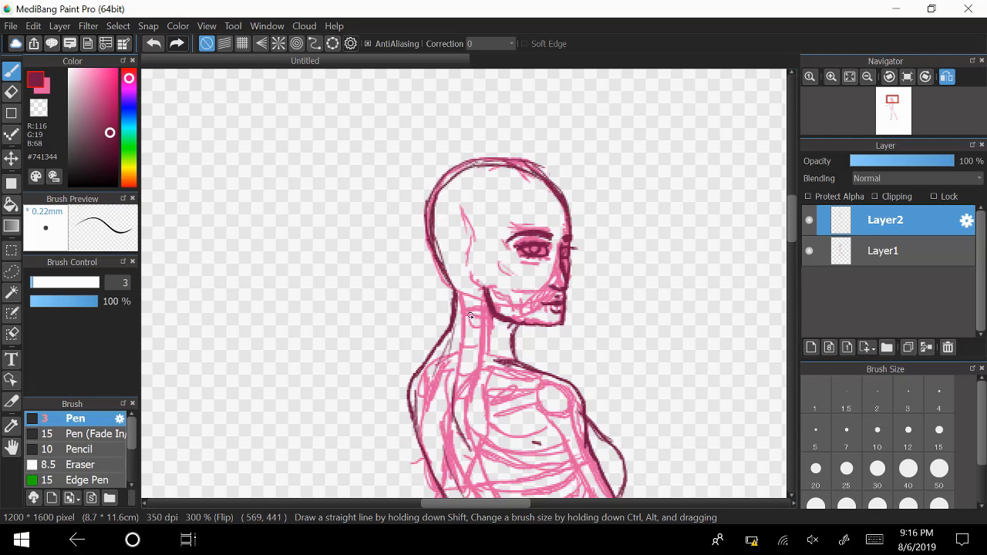
Erase the doubled line behind the head on Layer2, and the pink skull lines outside the outline and inside the face on Layer1.
left_click(11, 91)
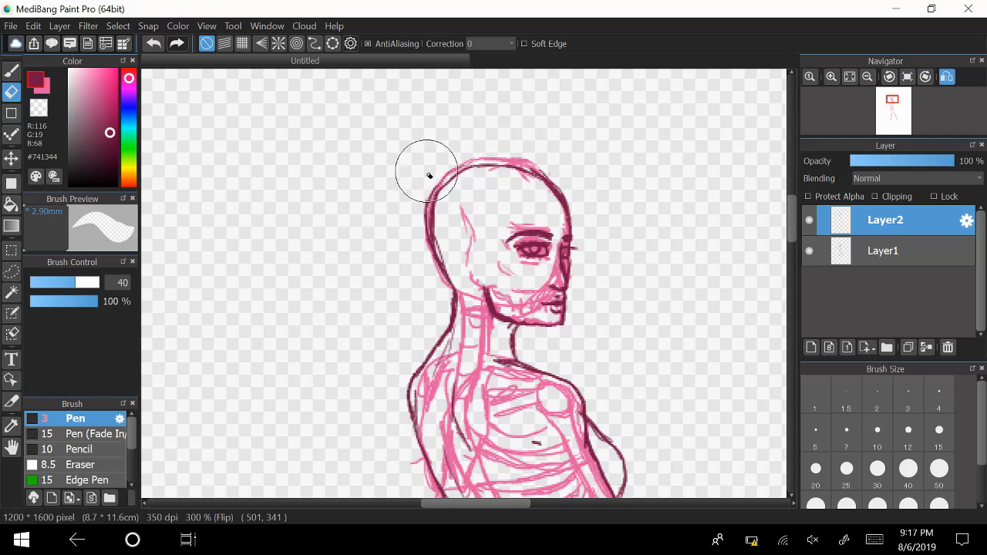
mouse_move(411, 208)
left_mouse_down()
mouse_move(409, 242)
mouse_move(411, 213)
mouse_move(424, 272)
left_mouse_up()
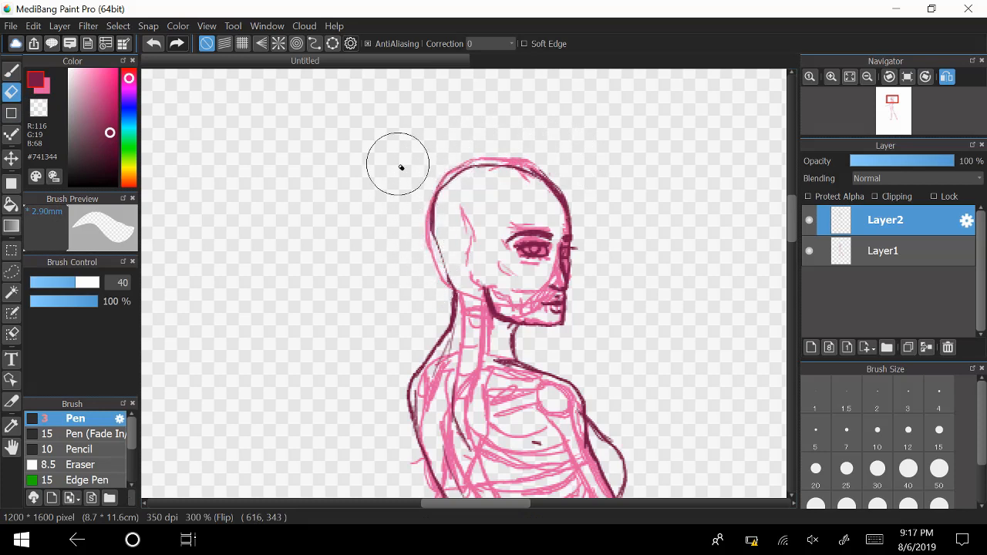
left_click(883, 250)
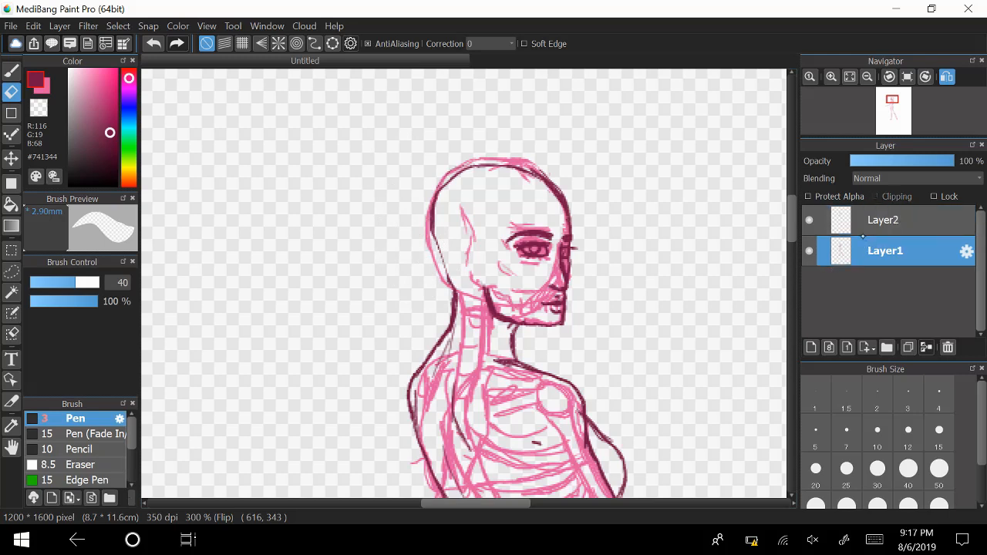
mouse_move(552, 163)
left_mouse_down()
mouse_move(520, 150)
mouse_move(440, 160)
mouse_move(413, 218)
mouse_move(439, 288)
mouse_move(393, 353)
mouse_move(578, 293)
mouse_move(557, 259)
mouse_move(562, 275)
mouse_move(535, 286)
mouse_move(549, 270)
mouse_move(545, 280)
left_mouse_up()
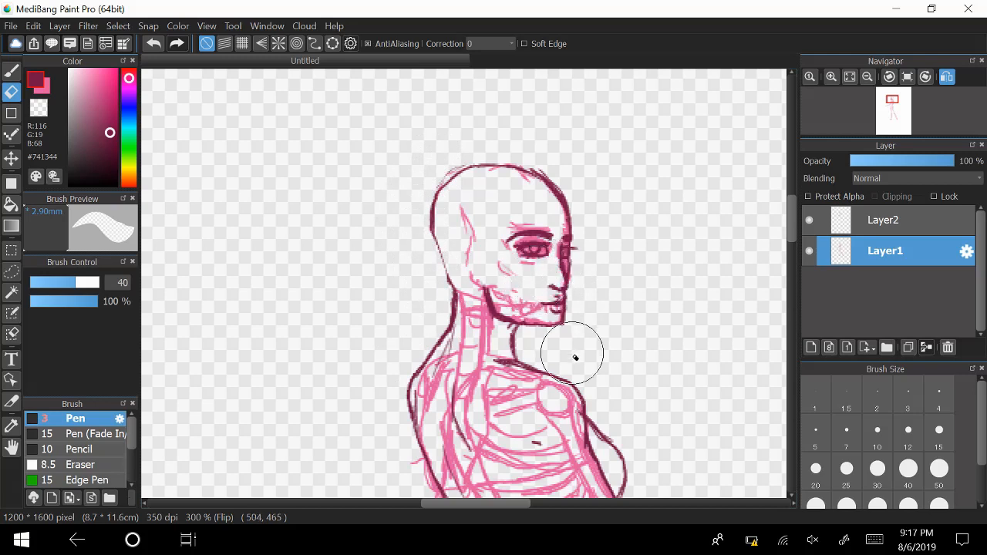
mouse_move(535, 208)
left_mouse_down()
mouse_move(506, 222)
mouse_move(548, 226)
mouse_move(507, 225)
mouse_move(540, 217)
left_mouse_up()
left_click_drag(480, 251, 481, 253)
key("b")
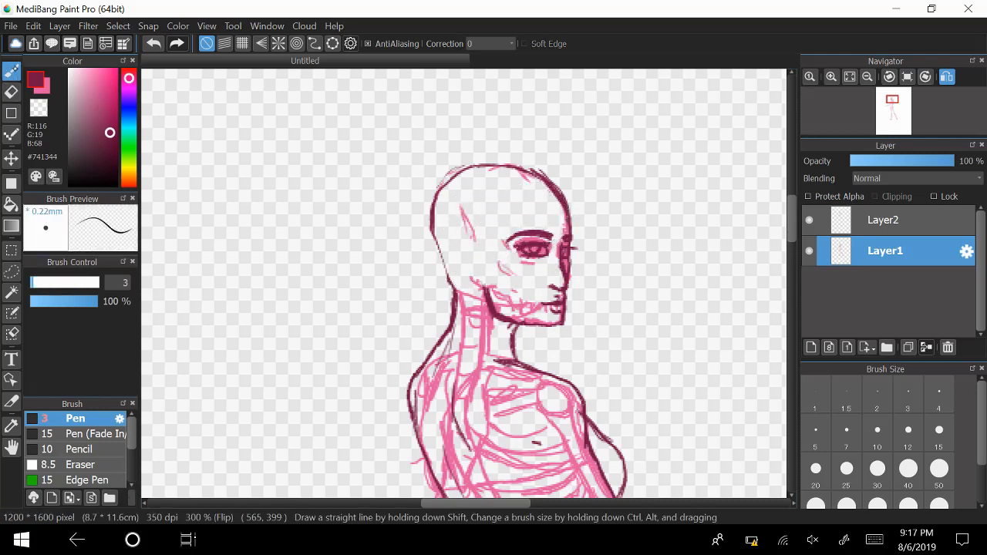
Redraw the back of the cranium on Layer2 and draw an ear with inner folds behind the jaw.
left_click(885, 221)
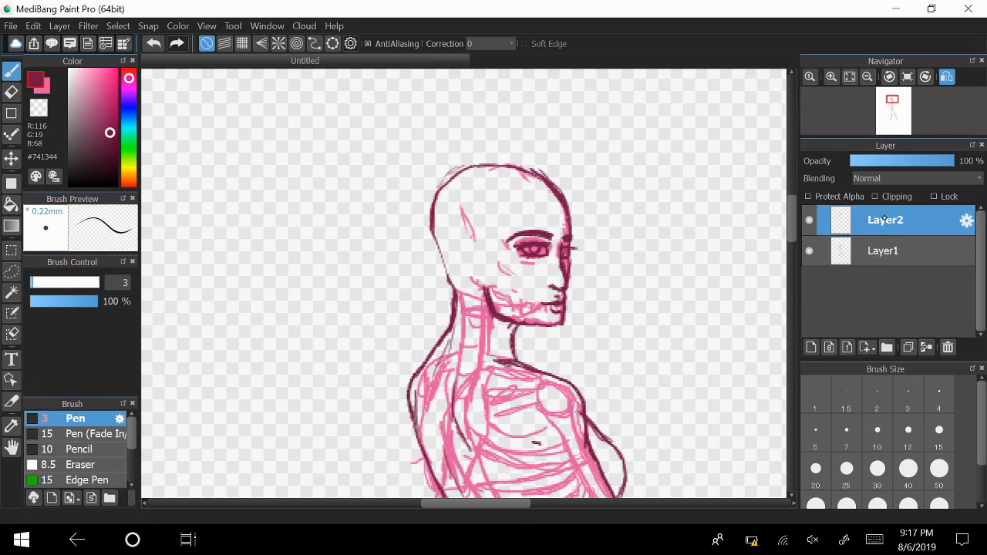
mouse_move(454, 177)
left_mouse_down()
mouse_move(435, 248)
mouse_move(437, 208)
mouse_move(432, 234)
mouse_move(453, 286)
left_mouse_up()
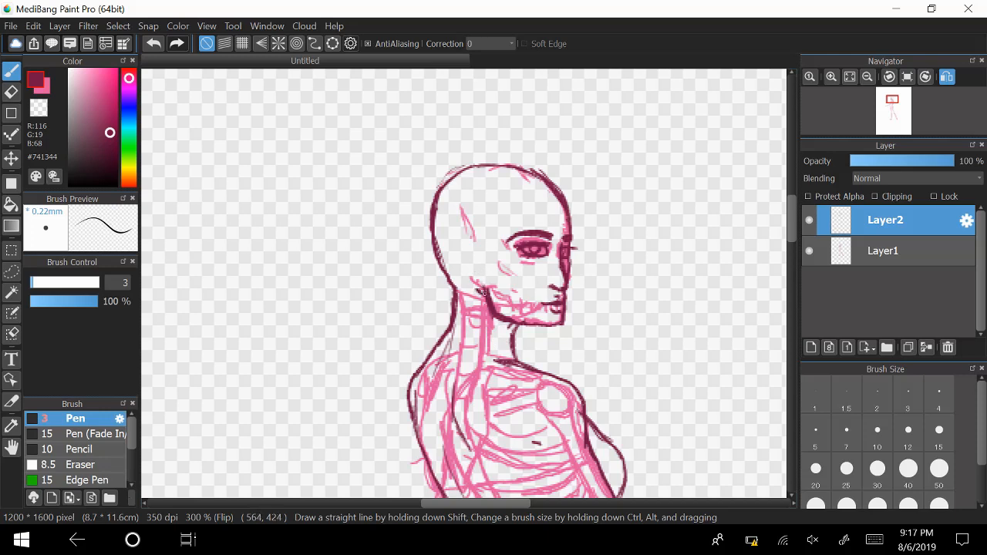
mouse_move(489, 282)
left_mouse_down()
mouse_move(474, 289)
mouse_move(466, 248)
left_mouse_up()
left_click_drag(472, 250, 476, 287)
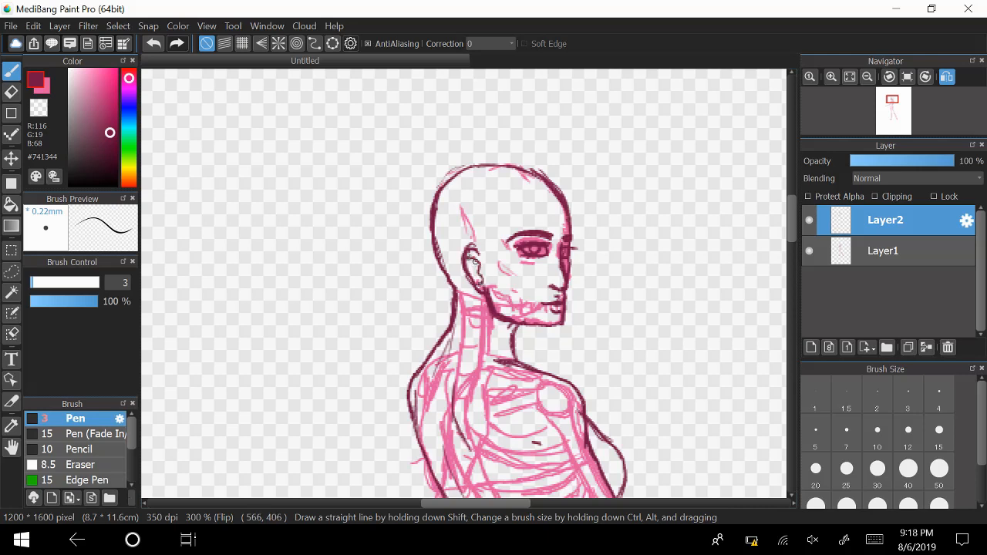
left_click_drag(474, 260, 485, 282)
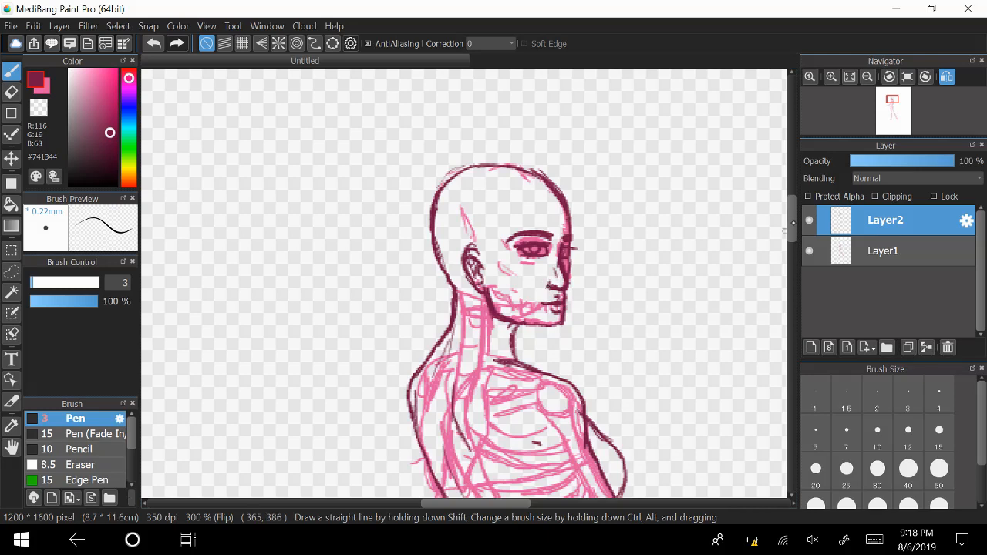
Draw the curve of the near buttock over the back of the pelvis.
scroll(787, 232, "down", 5)
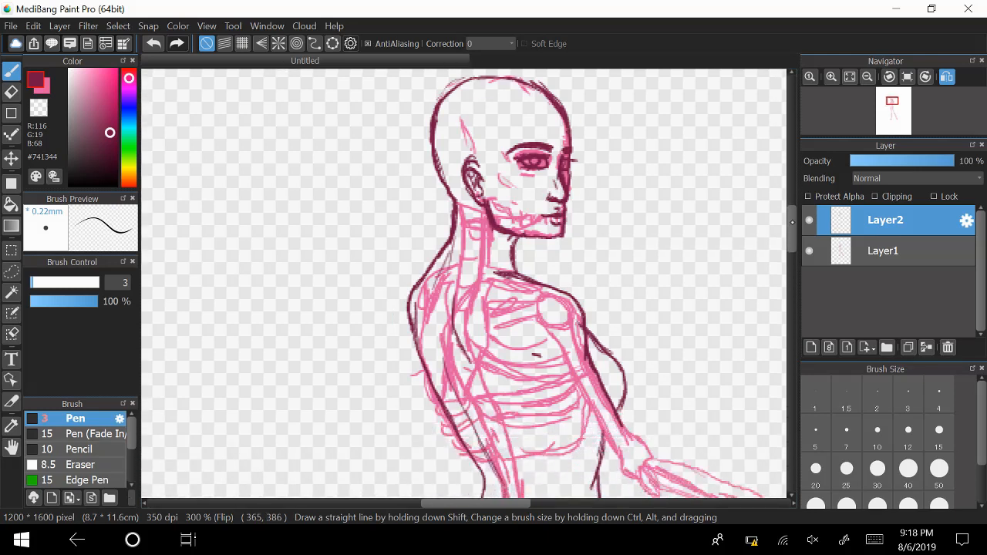
scroll(793, 243, "down", 5)
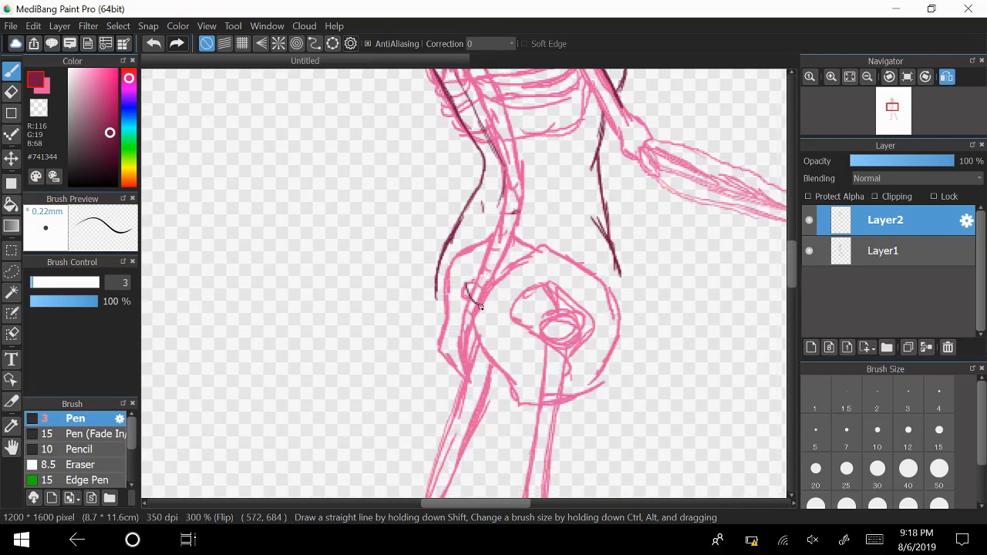
left_click_drag(464, 286, 497, 323)
mouse_move(466, 259)
left_mouse_down()
mouse_move(465, 281)
mouse_move(473, 244)
mouse_move(468, 306)
mouse_move(479, 318)
left_mouse_up()
mouse_move(465, 286)
left_mouse_down()
mouse_move(483, 319)
mouse_move(519, 345)
left_mouse_up()
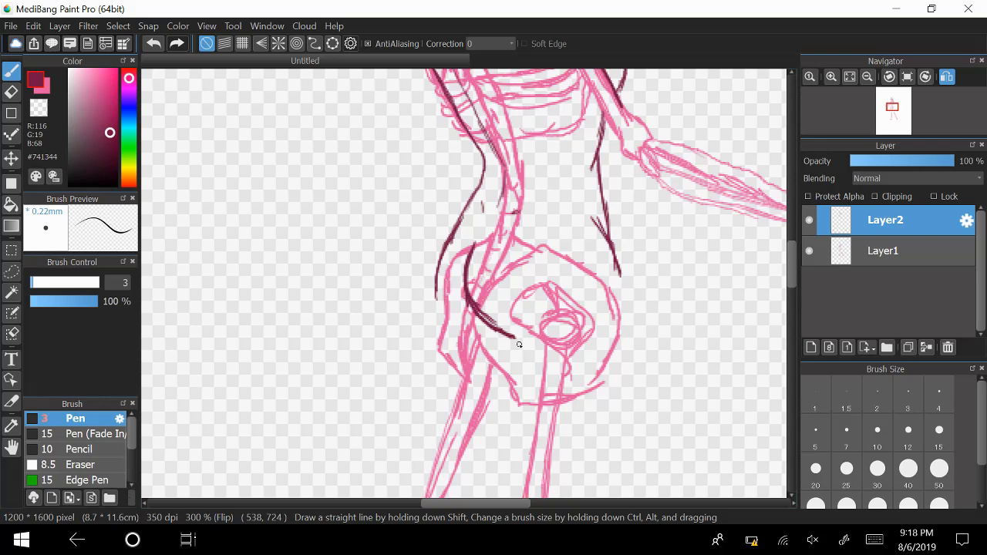
Handwrite "Too Long!" in the empty area behind the hips and add short strokes pointing at the waist.
mouse_move(289, 302)
left_mouse_down()
mouse_move(297, 267)
mouse_move(292, 347)
mouse_move(327, 308)
left_mouse_up()
mouse_move(283, 371)
left_mouse_down()
mouse_move(311, 447)
mouse_move(341, 434)
mouse_move(342, 402)
mouse_move(368, 392)
mouse_move(378, 444)
left_mouse_up()
left_click_drag(375, 325, 394, 379)
left_click(401, 392)
left_click_drag(342, 241, 427, 199)
left_click_drag(381, 261, 420, 240)
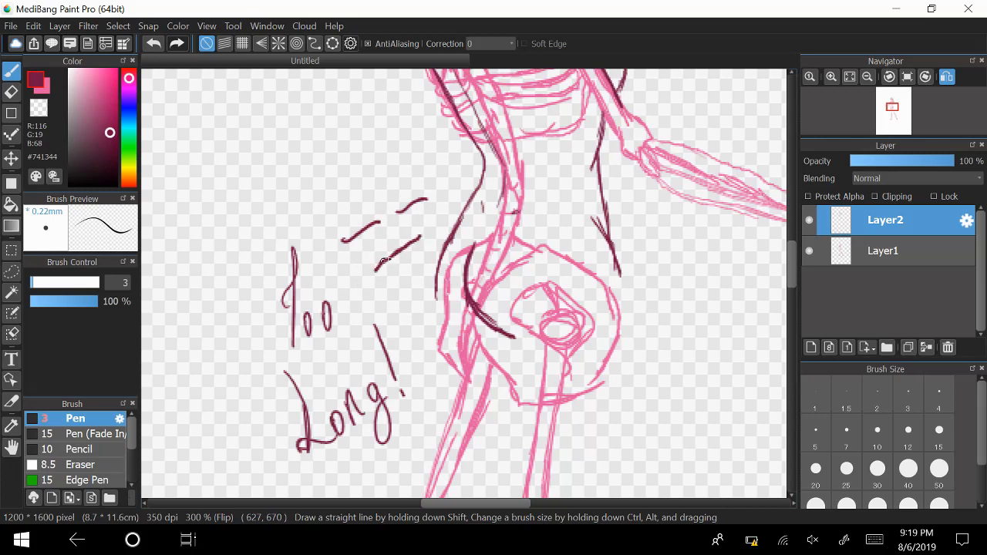
mouse_move(378, 267)
left_mouse_down()
mouse_move(425, 239)
mouse_move(425, 201)
mouse_move(372, 229)
mouse_move(380, 224)
left_mouse_up()
Erase the handwritten note and strokes behind the hips and return to the pen.
key("e")
mouse_move(419, 190)
left_mouse_down()
mouse_move(411, 249)
mouse_move(399, 188)
mouse_move(375, 206)
mouse_move(316, 313)
mouse_move(311, 237)
mouse_move(301, 258)
mouse_move(284, 252)
mouse_move(300, 434)
mouse_move(288, 380)
mouse_move(318, 346)
mouse_move(337, 286)
mouse_move(341, 452)
mouse_move(325, 419)
mouse_move(346, 391)
mouse_move(362, 333)
mouse_move(404, 379)
left_mouse_up()
key("b")
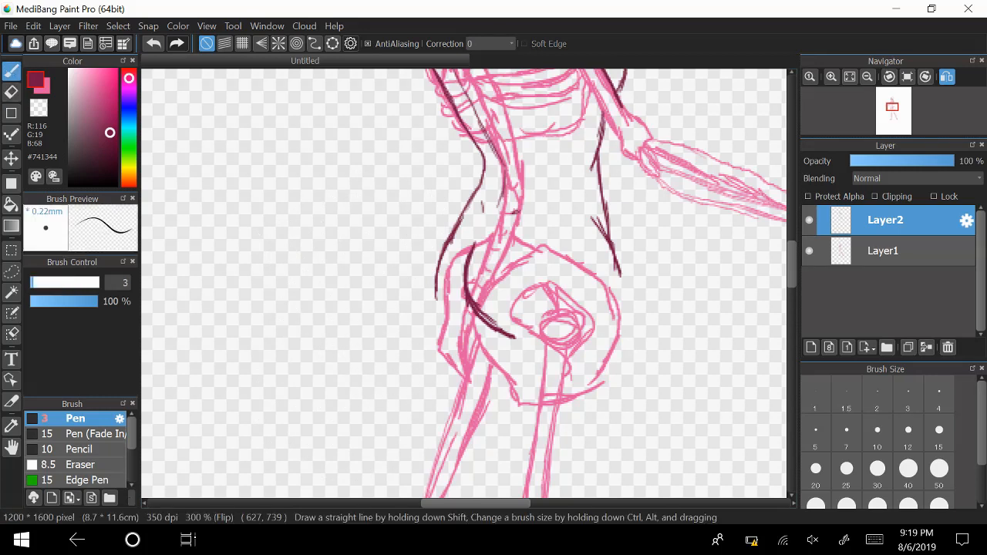
Hide Layer1, reinforce the lower belly line and extend it down as the front of the thigh.
left_click(809, 251)
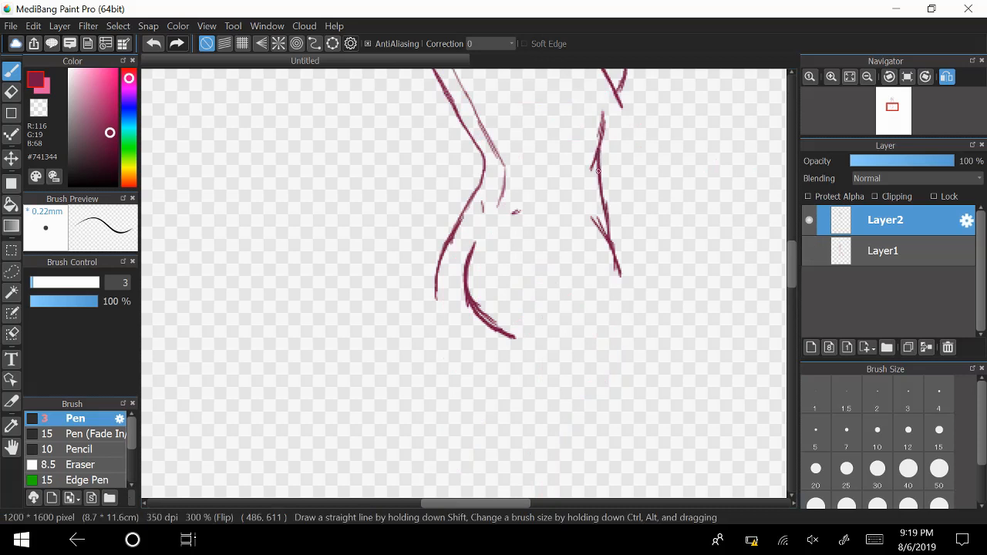
mouse_move(599, 171)
left_mouse_down()
mouse_move(604, 231)
mouse_move(597, 225)
mouse_move(613, 258)
left_mouse_up()
left_click_drag(594, 222, 640, 335)
left_click_drag(617, 279, 665, 414)
left_click_drag(633, 305, 665, 430)
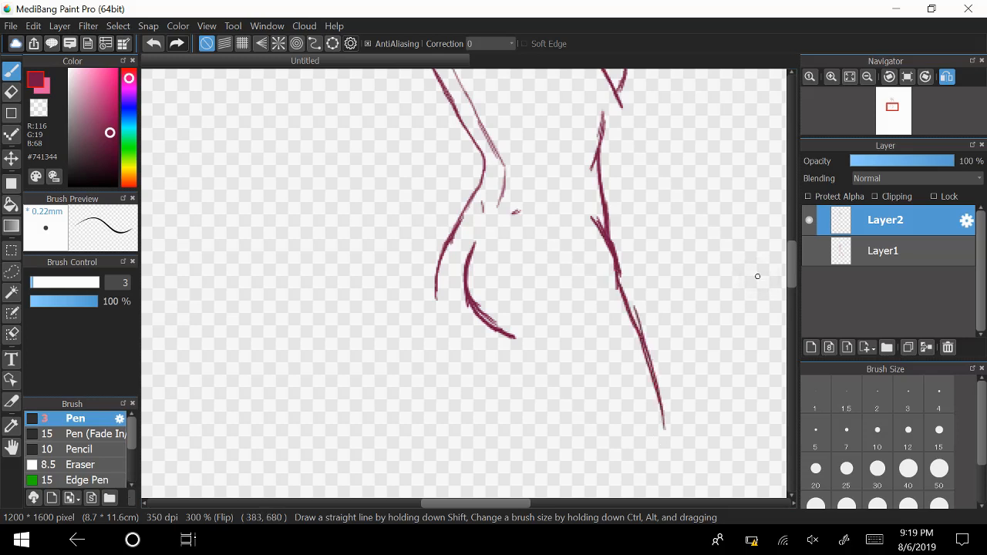
Thicken the near buttock's curve and extend its lower end with repeated strokes.
mouse_move(479, 230)
left_mouse_down()
mouse_move(465, 275)
mouse_move(476, 329)
left_mouse_up()
mouse_move(465, 293)
left_mouse_down()
mouse_move(477, 335)
mouse_move(490, 340)
mouse_move(472, 324)
left_mouse_up()
left_click_drag(463, 294, 480, 337)
mouse_move(469, 261)
left_mouse_down()
mouse_move(467, 319)
mouse_move(471, 255)
mouse_move(470, 320)
mouse_move(466, 311)
mouse_move(495, 347)
left_mouse_up()
left_click_drag(478, 336, 496, 350)
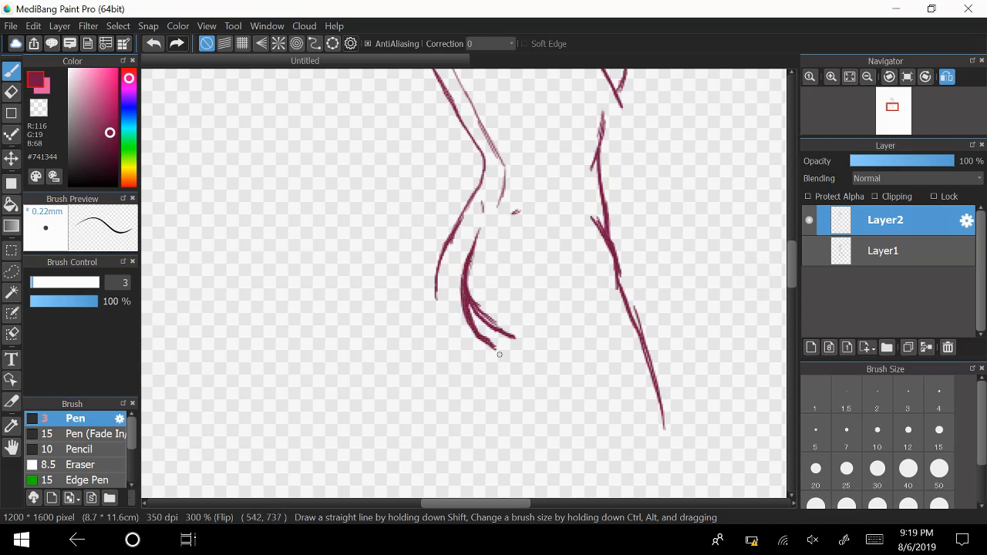
Show Layer1 again, erase the front thigh line and the buttock curve's lower end with the size 40 eraser, and return to the pen.
left_click(810, 251)
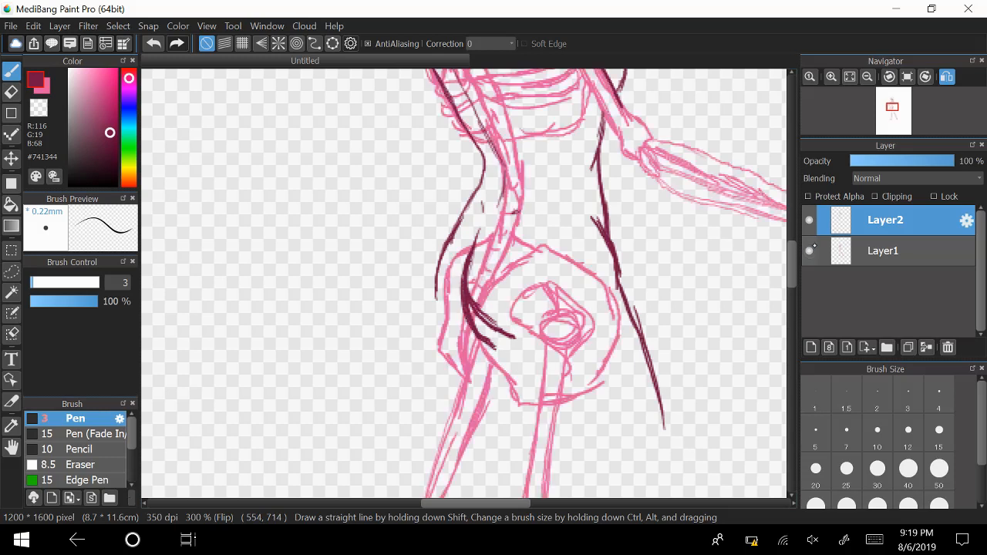
left_click(868, 76)
left_click(868, 77)
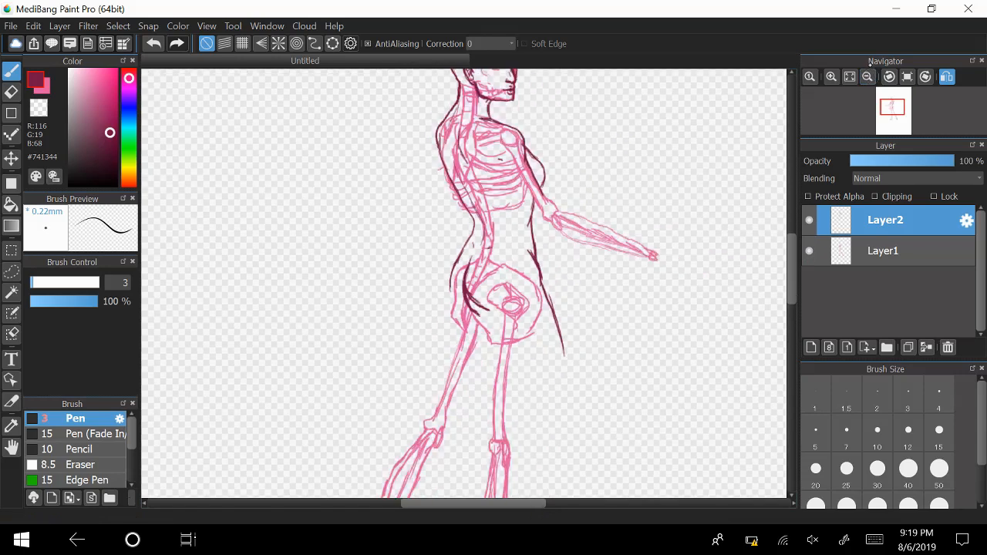
left_click(868, 76)
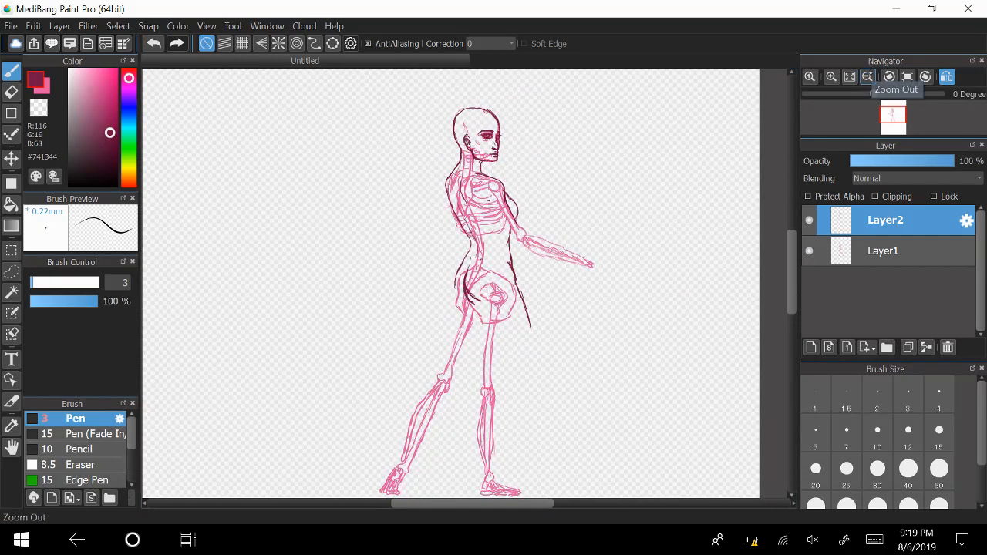
scroll(785, 252, "down", 2)
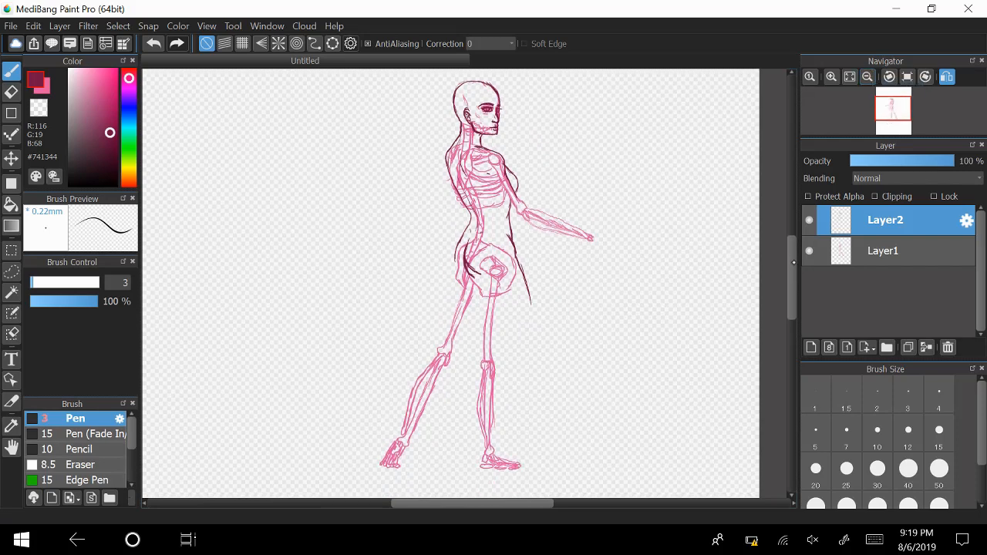
left_click(11, 92)
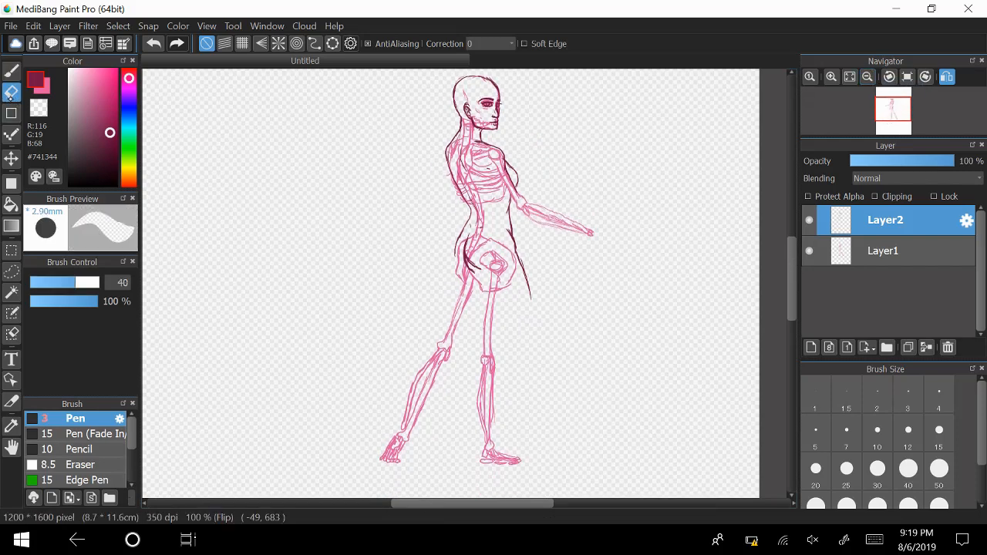
mouse_move(545, 302)
left_mouse_down()
mouse_move(518, 260)
mouse_move(523, 267)
left_mouse_up()
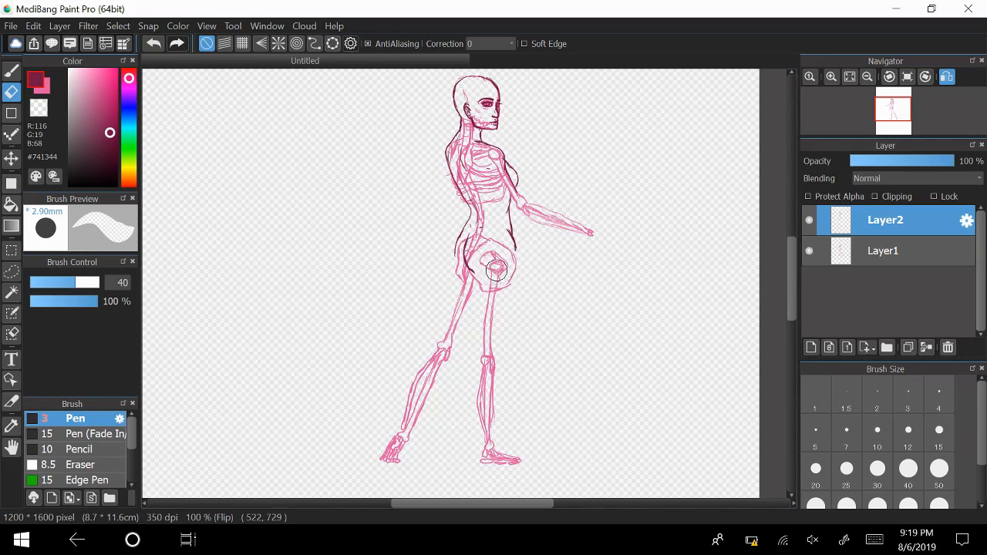
key("b")
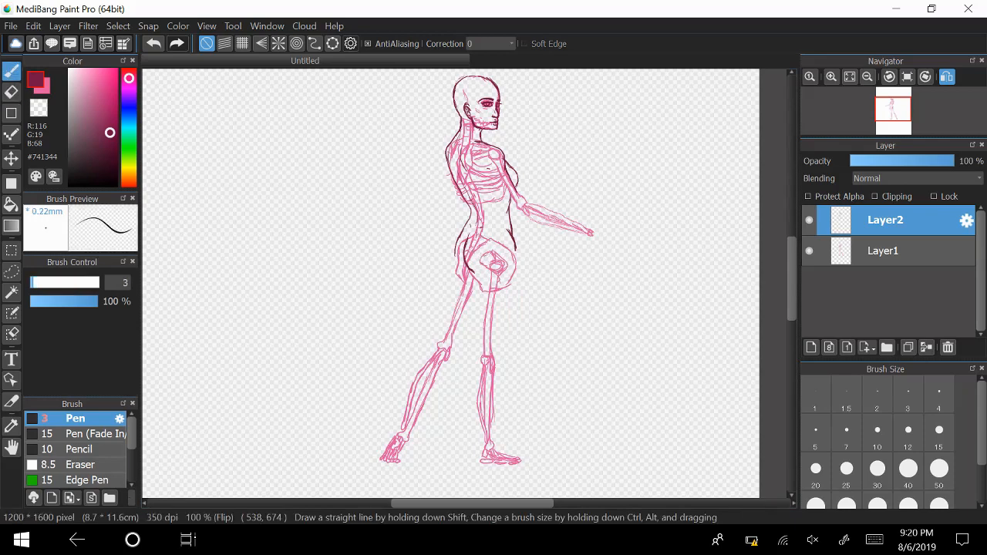
Outline the front of the forward leg's thigh from the lower belly down to the knee.
left_click_drag(754, 313, 754, 311)
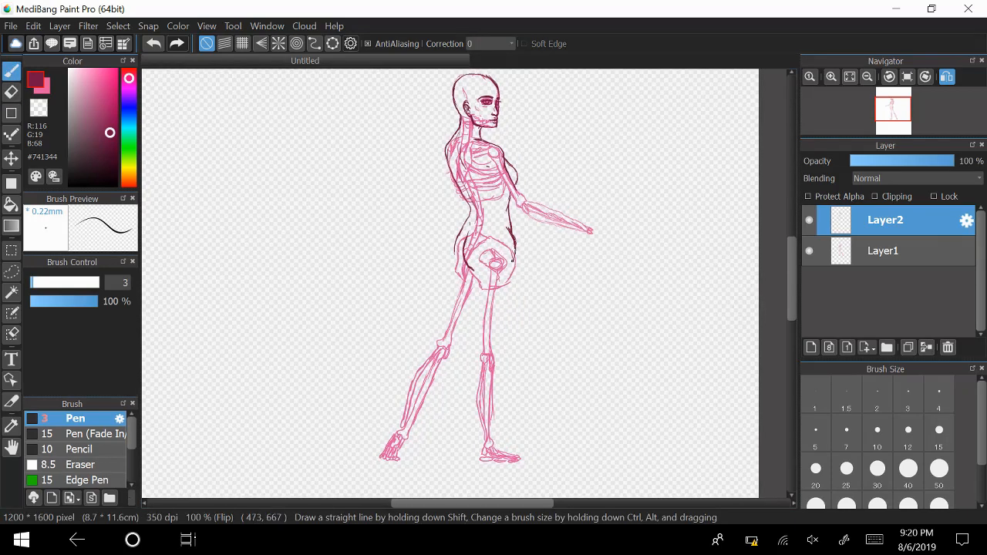
left_click_drag(514, 249, 504, 352)
left_click_drag(518, 307, 501, 358)
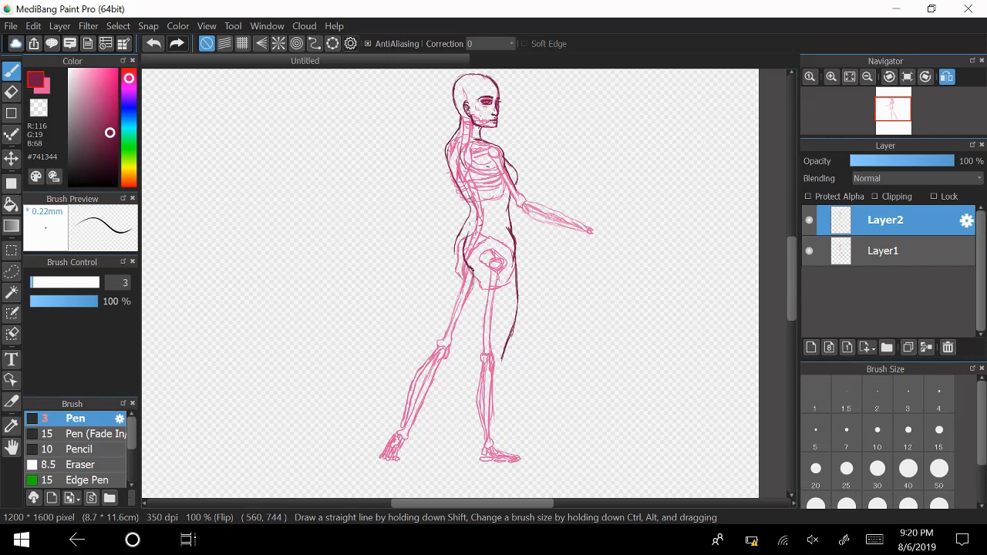
Outline the back of the forward leg from the buttock along the thigh and calf to the heel.
mouse_move(473, 275)
left_mouse_down()
mouse_move(475, 328)
mouse_move(472, 309)
left_mouse_up()
left_click_drag(472, 307, 480, 356)
left_click_drag(474, 398, 479, 428)
left_click_drag(474, 392, 485, 440)
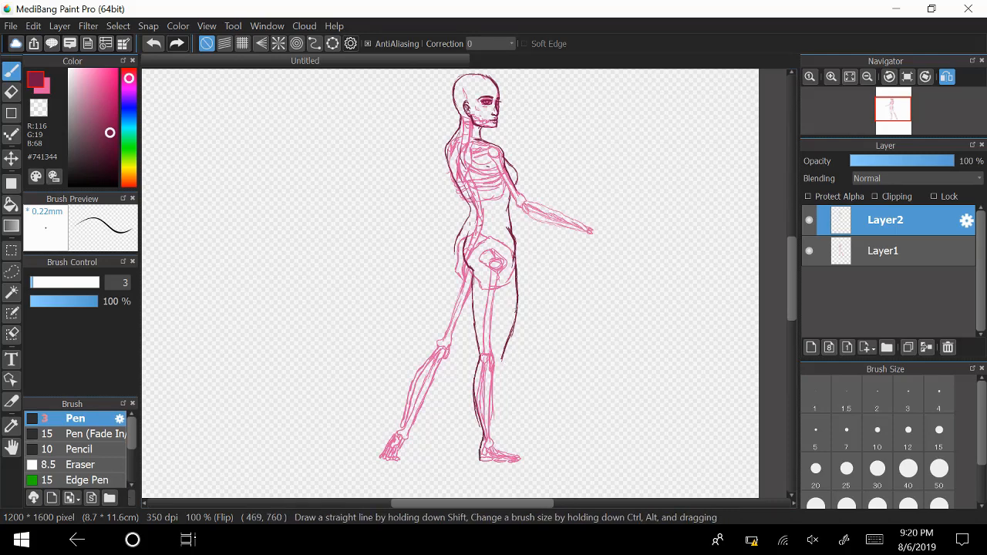
Reinforce the forward leg's front thigh line and continue it down the shin to the ankle and foot.
left_click_drag(518, 292, 508, 330)
left_click_drag(503, 367, 495, 432)
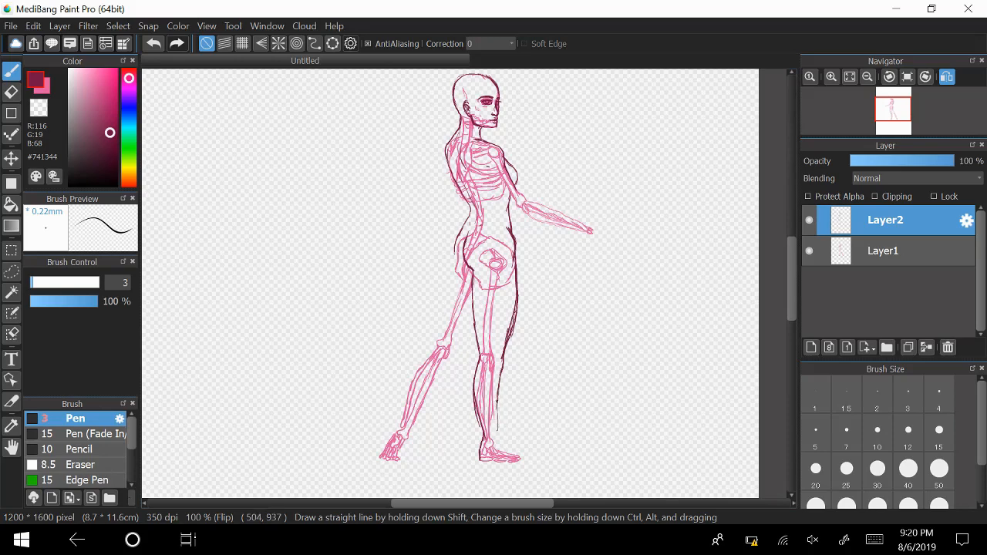
left_click_drag(500, 398, 494, 453)
left_click_drag(465, 249, 463, 227)
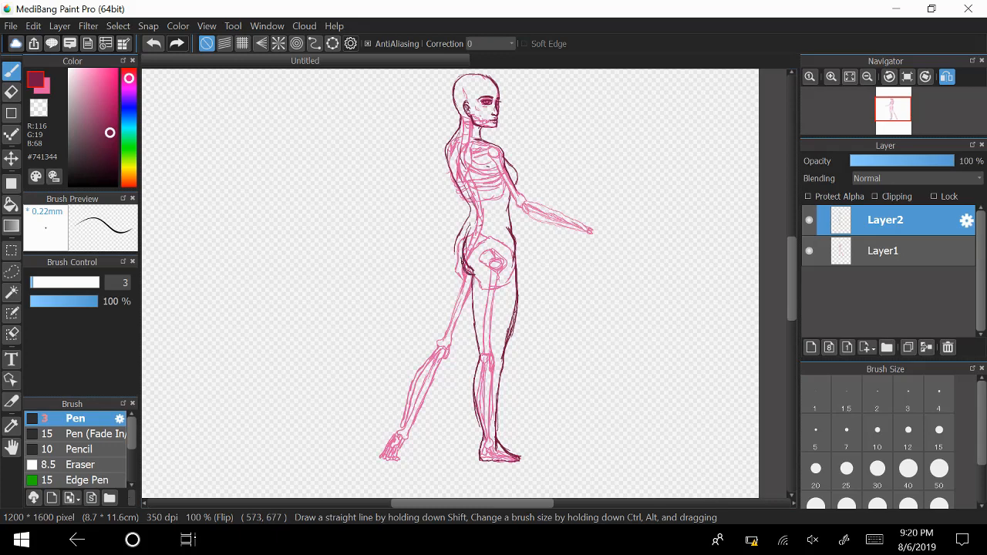
left_click_drag(465, 246, 470, 227)
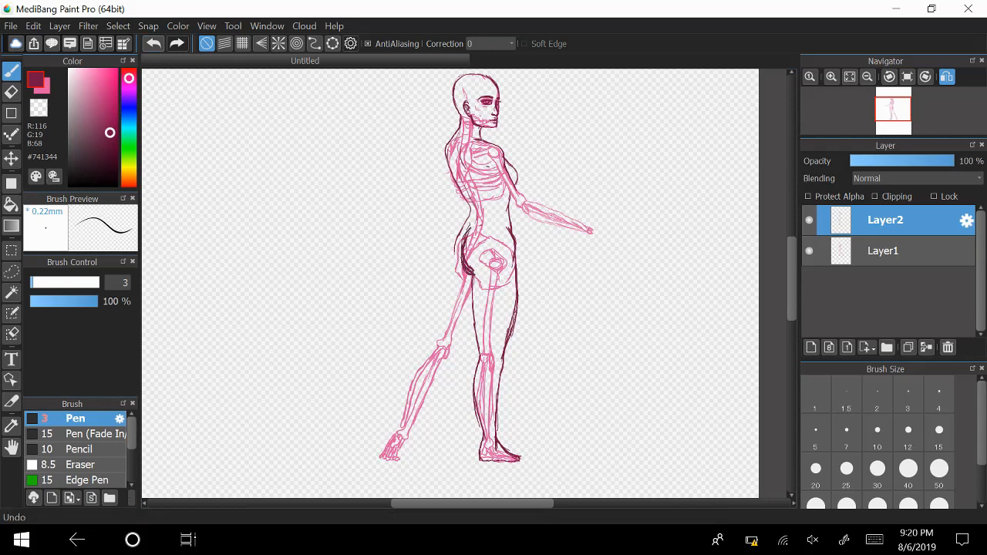
left_click(153, 43)
left_click(153, 44)
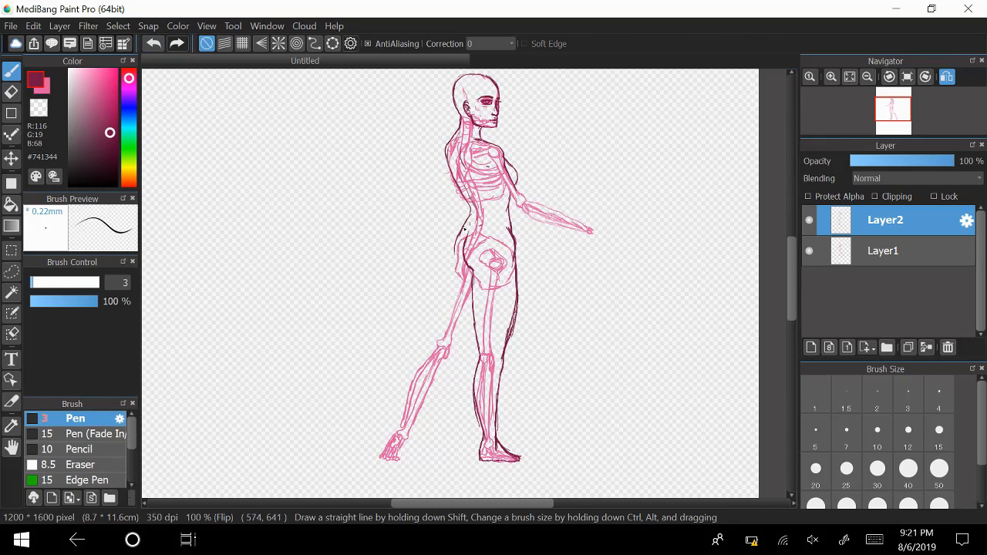
Outline the far buttock and the trailing leg down to its foot, and check the figure by toggling Layer1's visibility.
left_click_drag(460, 236, 453, 264)
left_click_drag(461, 227, 452, 251)
left_click_drag(453, 264, 403, 426)
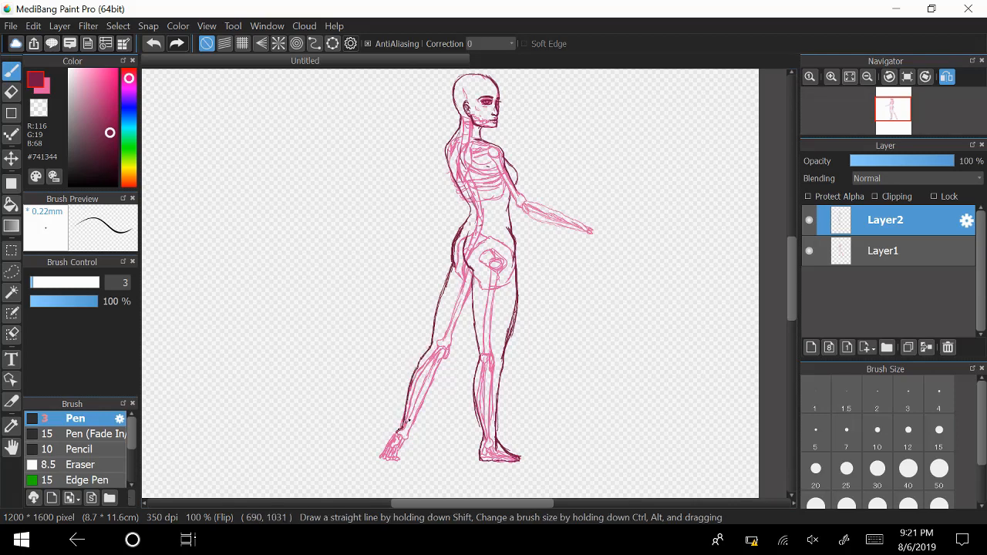
mouse_move(475, 318)
left_mouse_down()
mouse_move(411, 434)
mouse_move(416, 427)
left_mouse_up()
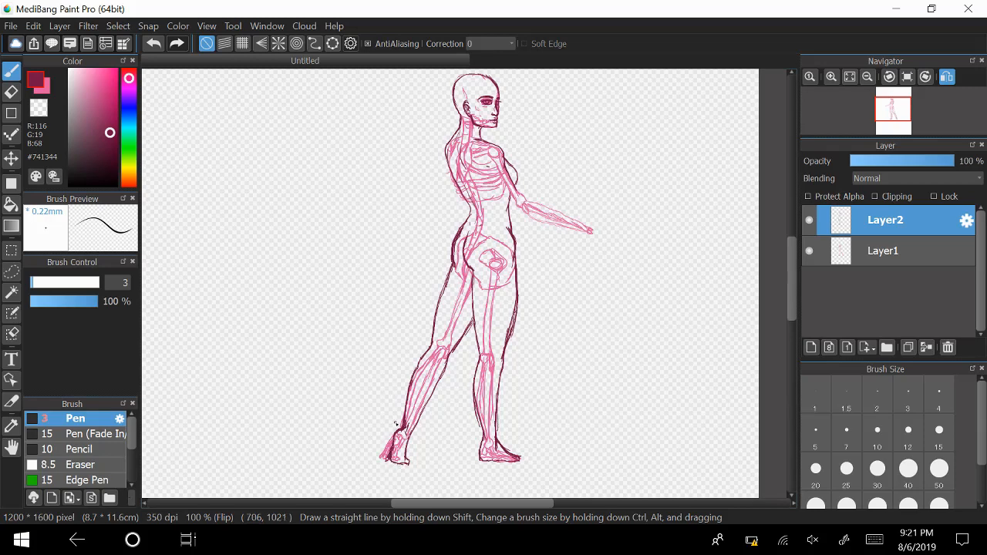
left_click(809, 252)
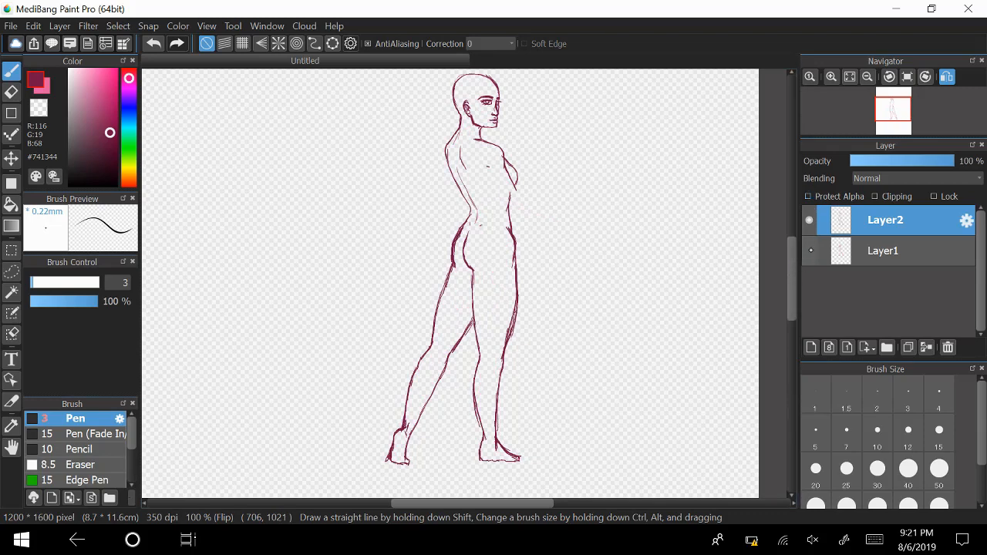
left_click(809, 250)
Write the note "fix feet later" with a small smiling face beside the feet and erase it again.
mouse_move(571, 406)
left_mouse_down()
mouse_move(560, 438)
mouse_move(576, 423)
left_mouse_up()
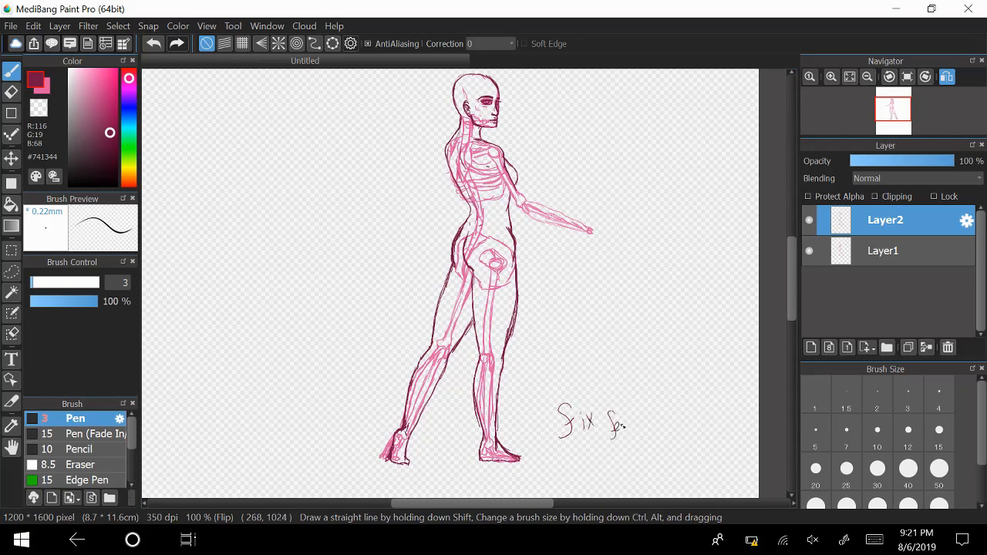
left_click_drag(622, 429, 634, 424)
mouse_move(629, 420)
left_mouse_down()
mouse_move(638, 417)
mouse_move(645, 449)
mouse_move(656, 445)
left_mouse_up()
mouse_move(658, 424)
left_mouse_down()
mouse_move(703, 443)
mouse_move(702, 434)
mouse_move(691, 444)
mouse_move(705, 452)
mouse_move(684, 448)
mouse_move(708, 453)
left_mouse_up()
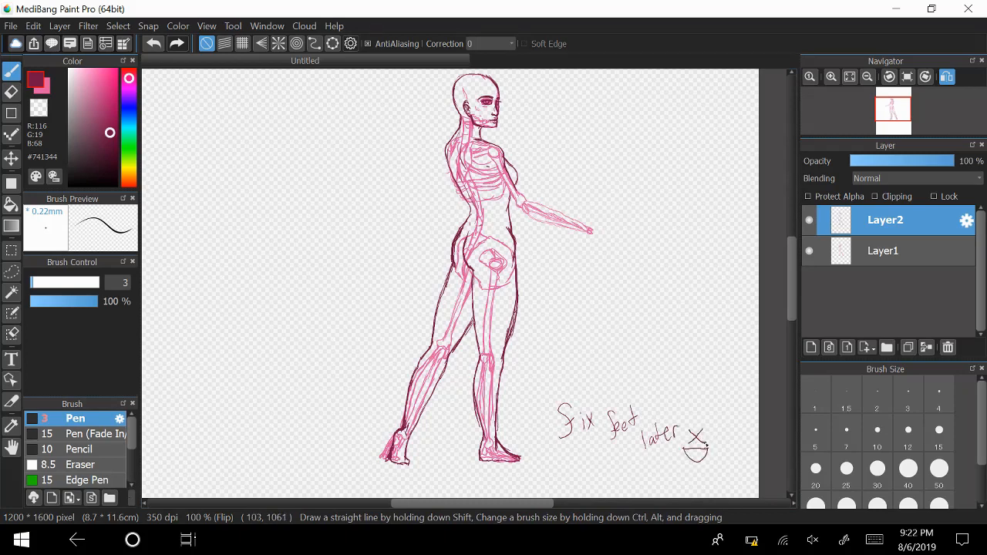
key("e")
mouse_move(718, 447)
left_mouse_down()
mouse_move(555, 392)
mouse_move(657, 422)
mouse_move(567, 403)
mouse_move(712, 459)
mouse_move(574, 398)
mouse_move(561, 404)
mouse_move(605, 451)
left_mouse_up()
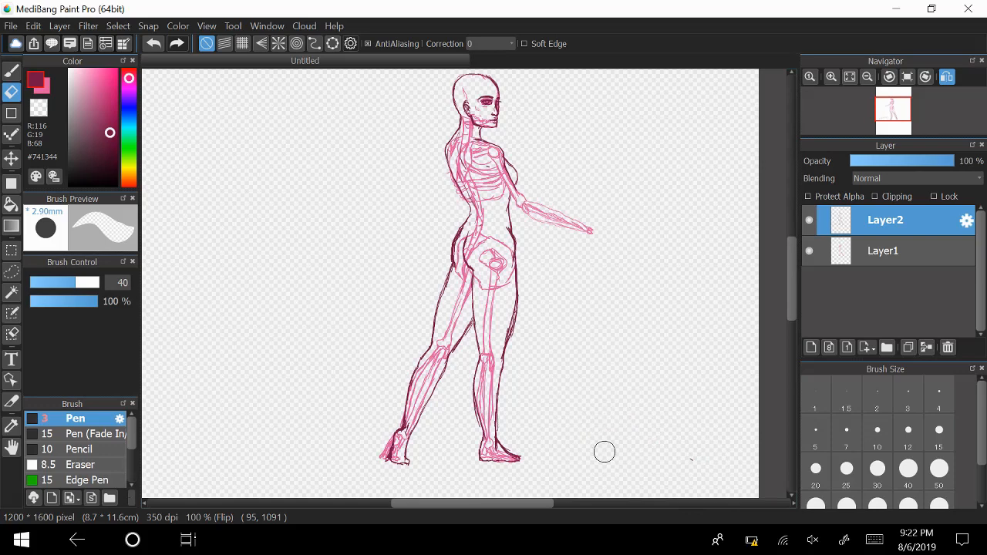
left_click_drag(655, 432, 740, 442)
Doodle a row of small marks beside the forward foot and erase them.
key("b")
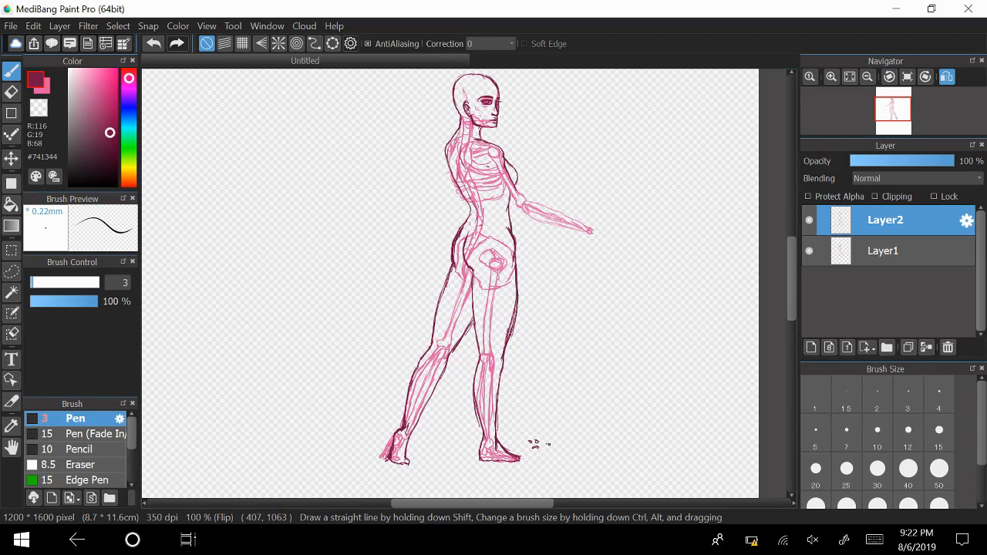
left_click_drag(549, 445, 555, 444)
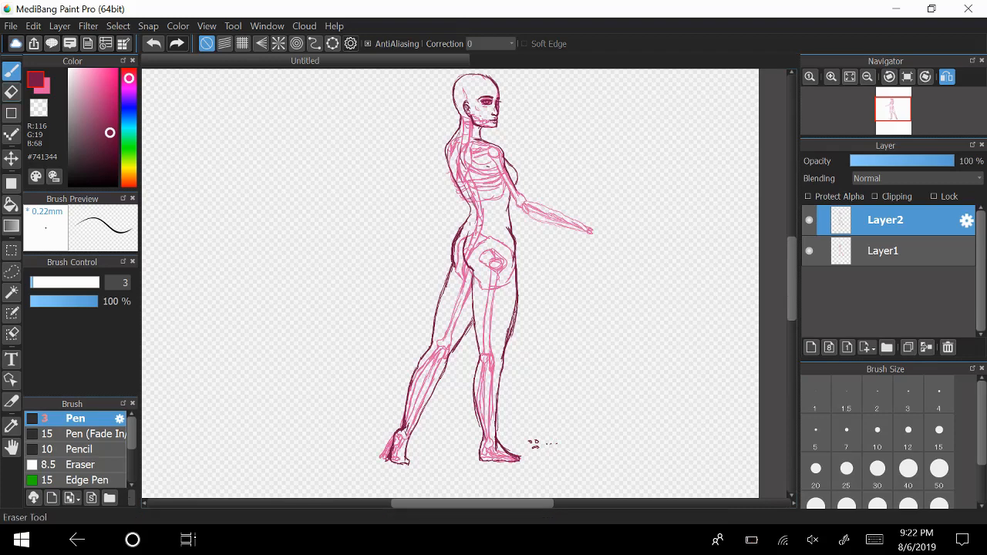
left_click(10, 92)
mouse_move(569, 438)
left_mouse_down()
mouse_move(525, 439)
mouse_move(538, 447)
left_mouse_up()
Doodle a small frowning face below the space between the feet and erase it completely.
left_click(831, 76)
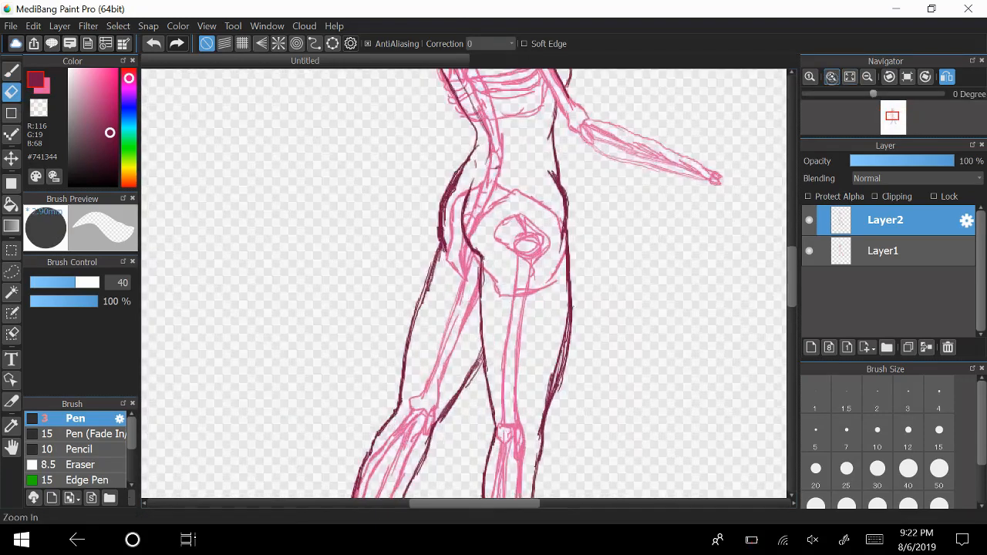
left_click(832, 76)
left_click_drag(788, 255, 790, 324)
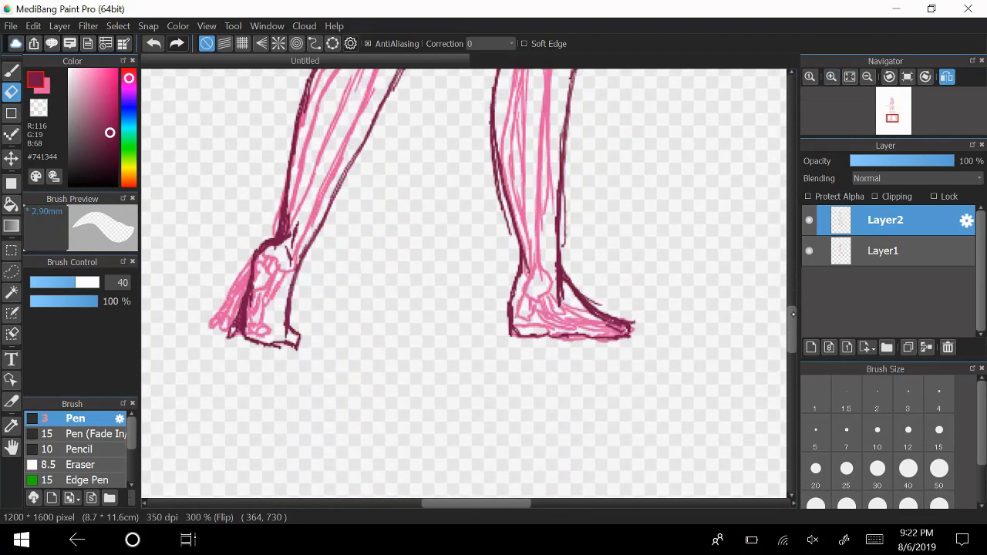
left_click(10, 70)
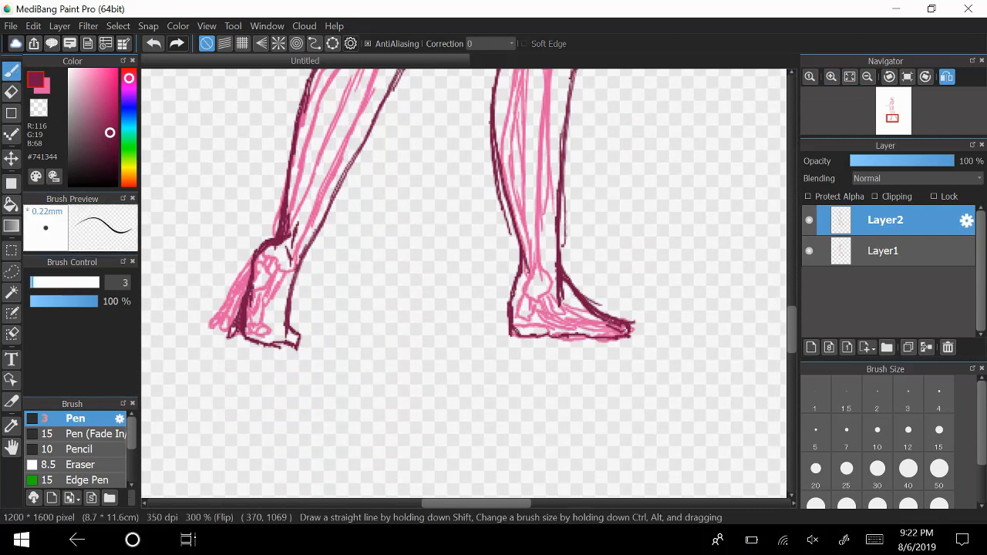
mouse_move(350, 389)
left_mouse_down()
mouse_move(367, 386)
mouse_move(354, 407)
mouse_move(345, 387)
mouse_move(379, 407)
mouse_move(391, 385)
mouse_move(383, 392)
left_mouse_up()
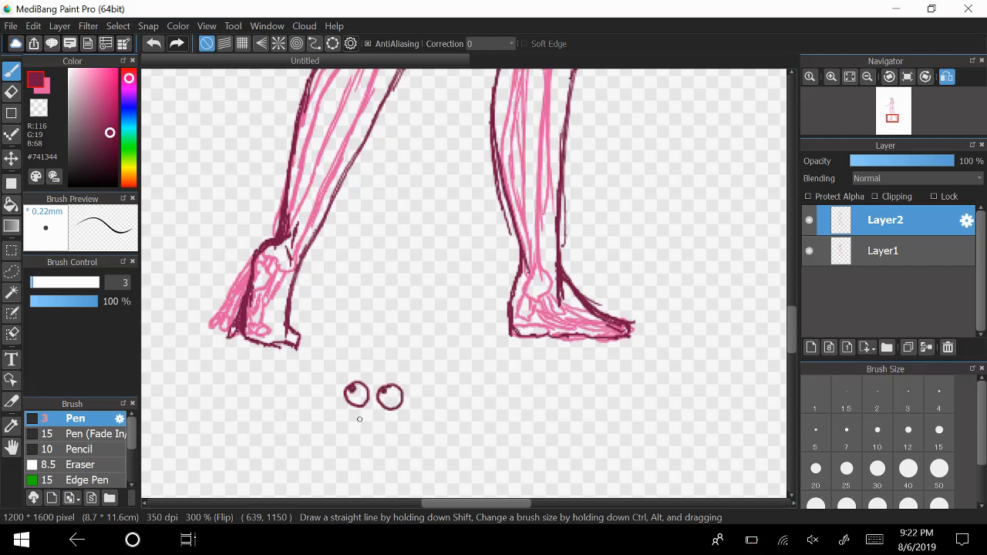
left_click_drag(350, 422, 381, 427)
mouse_move(379, 386)
left_mouse_down()
mouse_move(402, 380)
mouse_move(364, 383)
left_mouse_up()
left_click(13, 93)
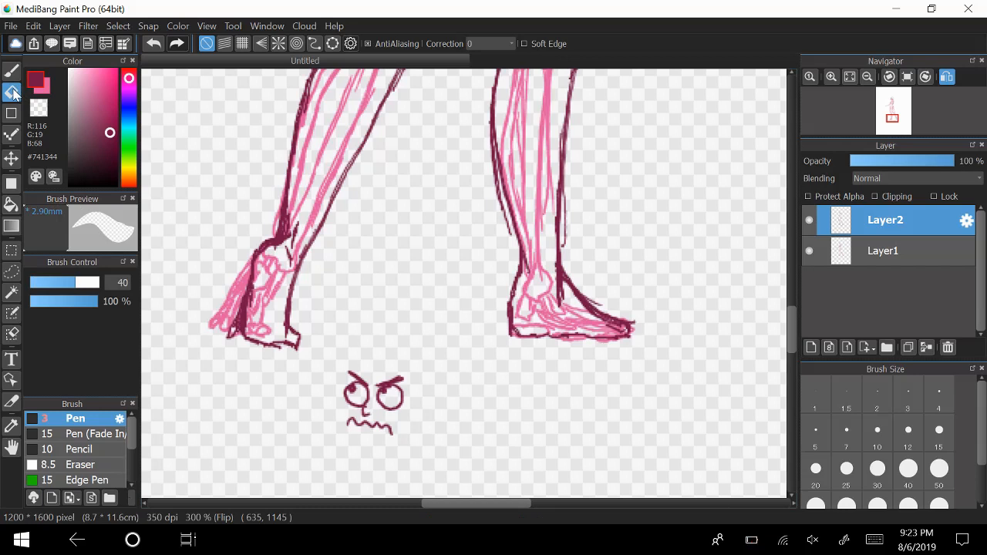
mouse_move(389, 389)
left_mouse_down()
mouse_move(415, 395)
mouse_move(378, 367)
mouse_move(385, 425)
left_mouse_up()
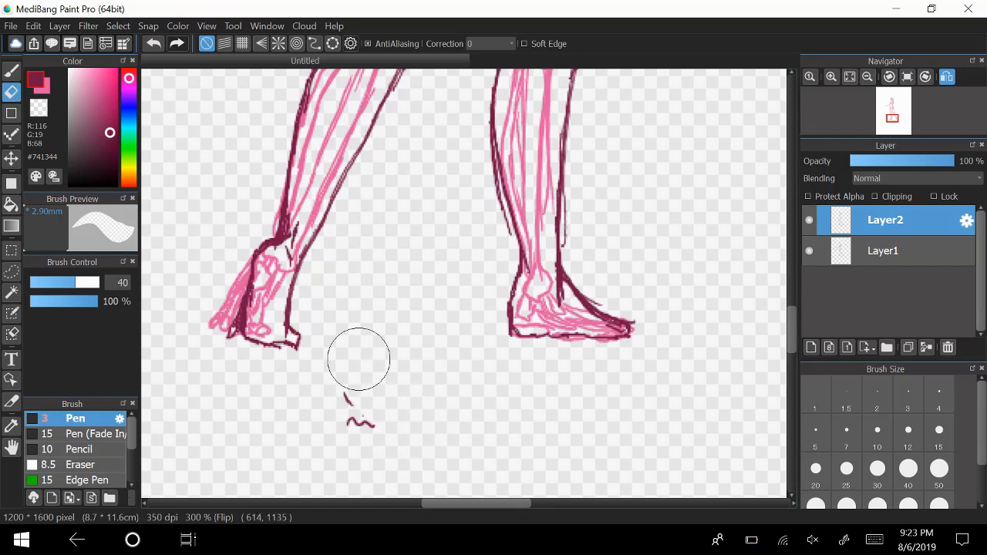
left_click_drag(359, 358, 362, 435)
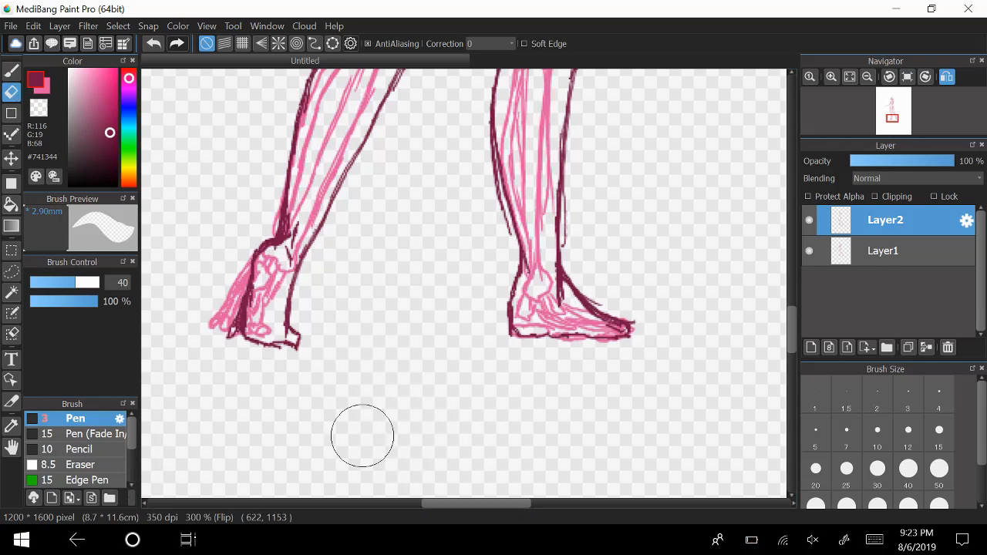
Redraw the far buttock's outer contour with the Pen as a fuller curve from the waist down to the thigh.
left_click(10, 71)
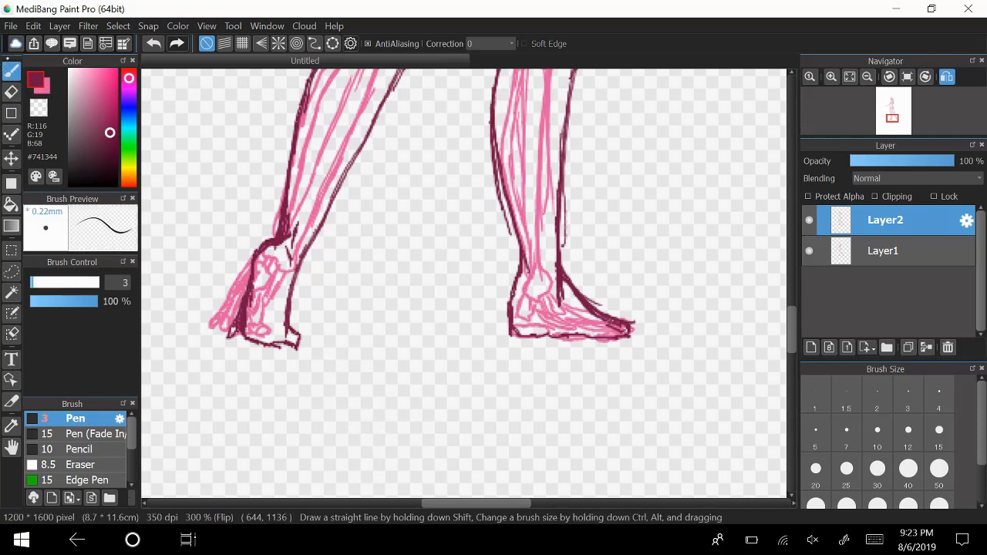
scroll(463, 281, "up", 4)
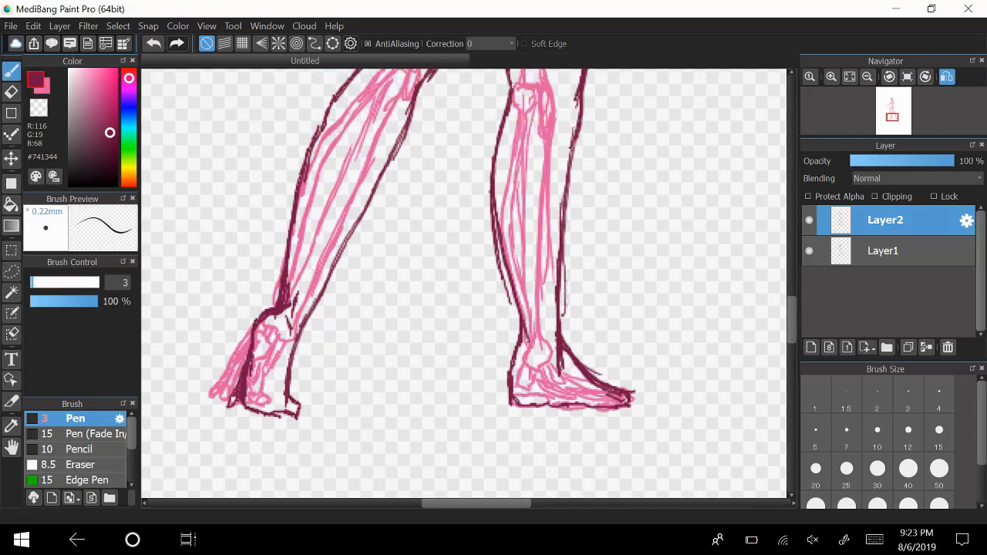
scroll(462, 281, "up", 5)
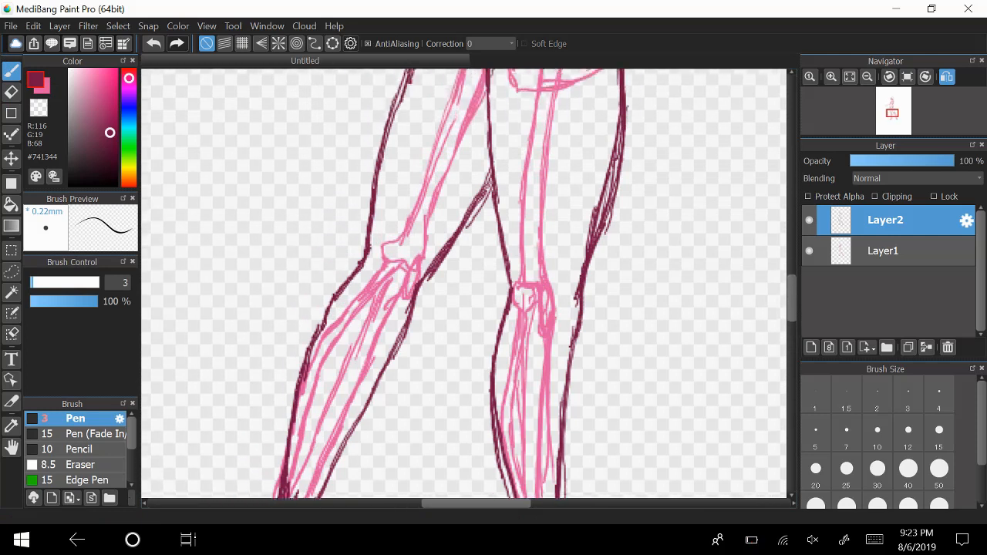
scroll(462, 281, "up", 5)
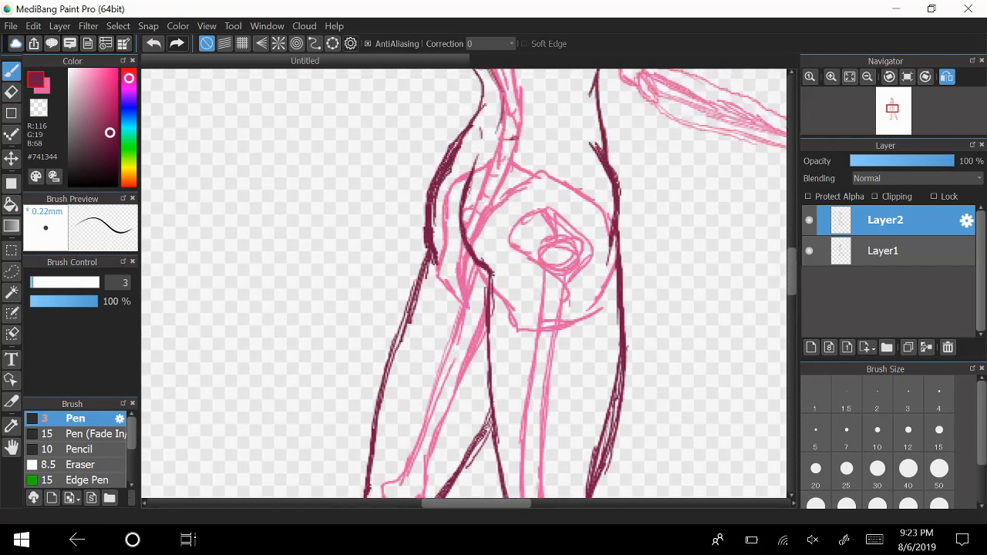
scroll(433, 308, "up", 2)
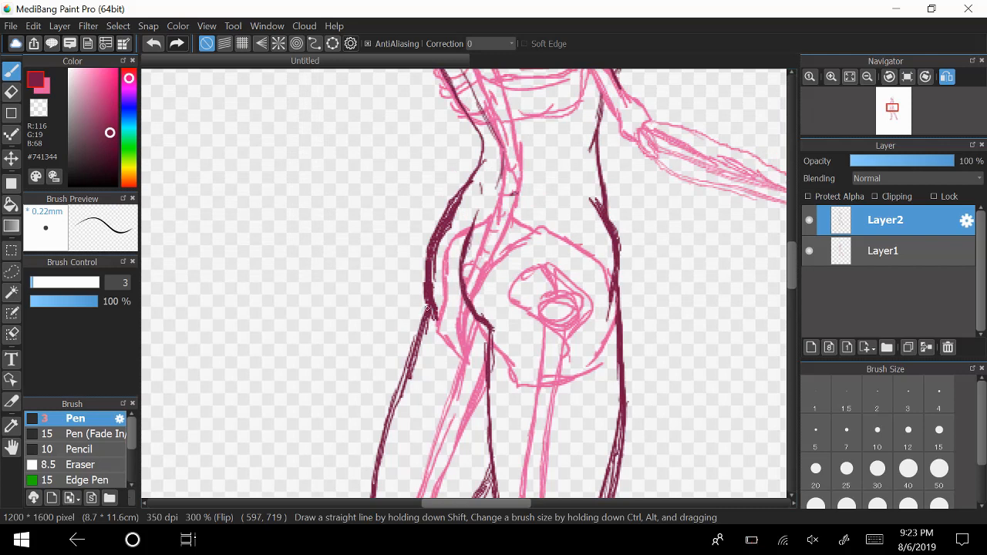
mouse_move(468, 116)
left_mouse_down()
mouse_move(477, 171)
mouse_move(481, 143)
mouse_move(473, 177)
mouse_move(480, 160)
mouse_move(430, 231)
left_mouse_up()
mouse_move(467, 184)
left_mouse_down()
mouse_move(436, 219)
mouse_move(421, 279)
left_mouse_up()
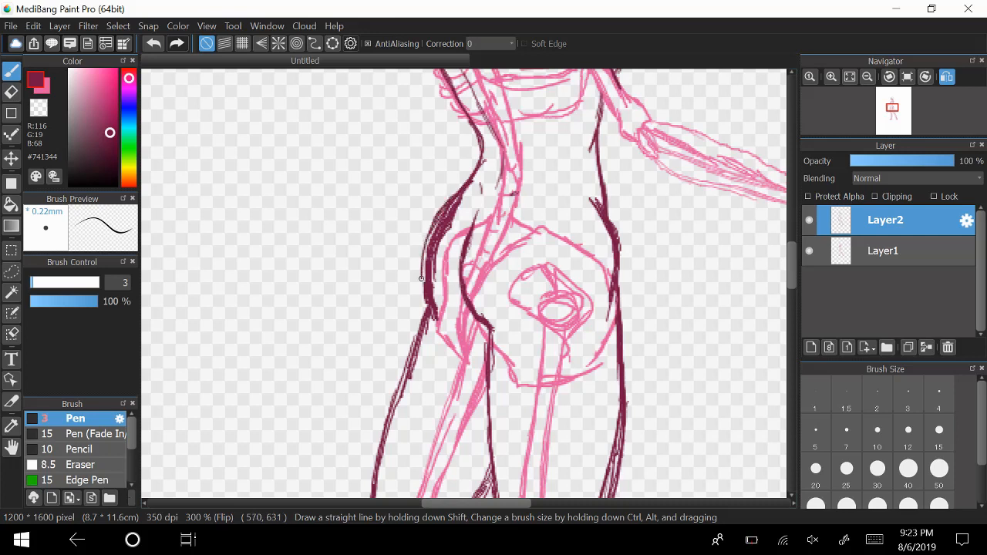
mouse_move(434, 223)
left_mouse_down()
mouse_move(425, 296)
mouse_move(419, 284)
mouse_move(430, 307)
left_mouse_up()
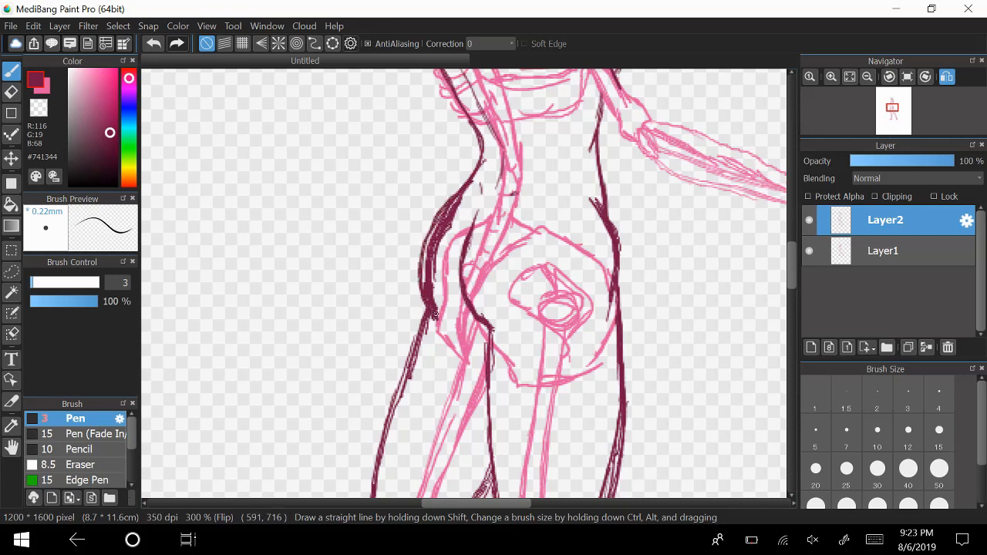
Erase the excess inner strokes of the far buttock and join its clean outer curve to the trailing thigh.
left_click(12, 92)
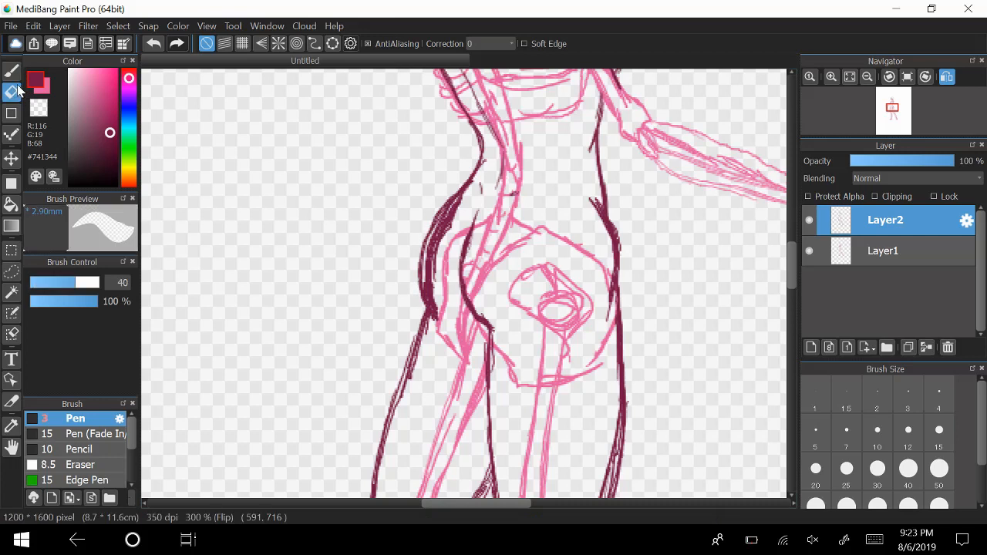
mouse_move(439, 313)
left_mouse_down()
mouse_move(438, 258)
mouse_move(452, 209)
mouse_move(510, 155)
left_mouse_up()
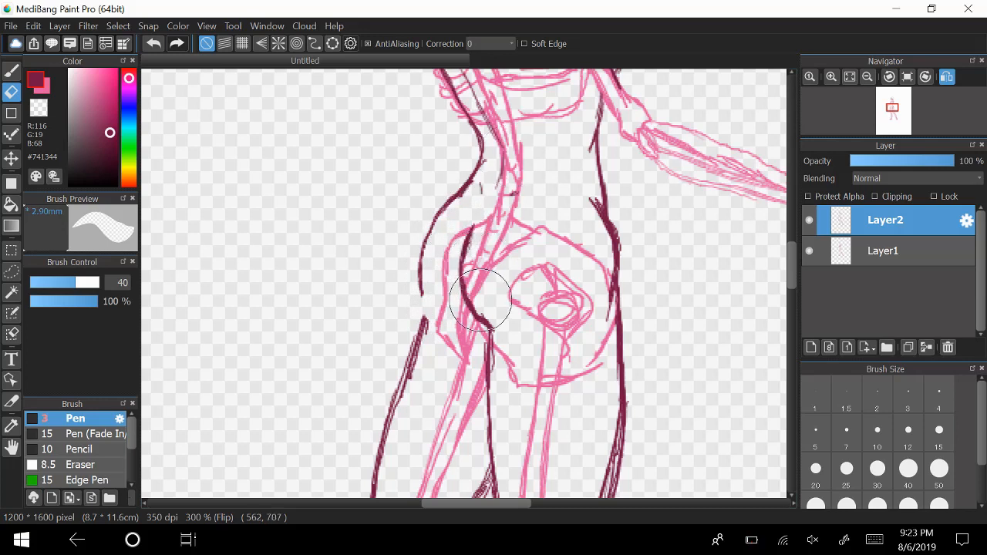
left_click(12, 70)
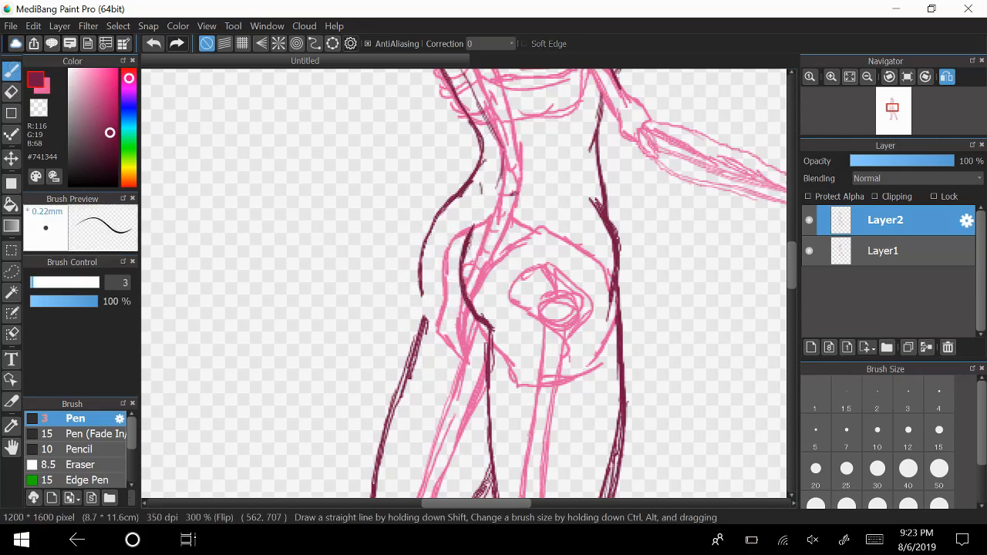
scroll(468, 324, "up", 1)
left_click_drag(435, 224, 424, 245)
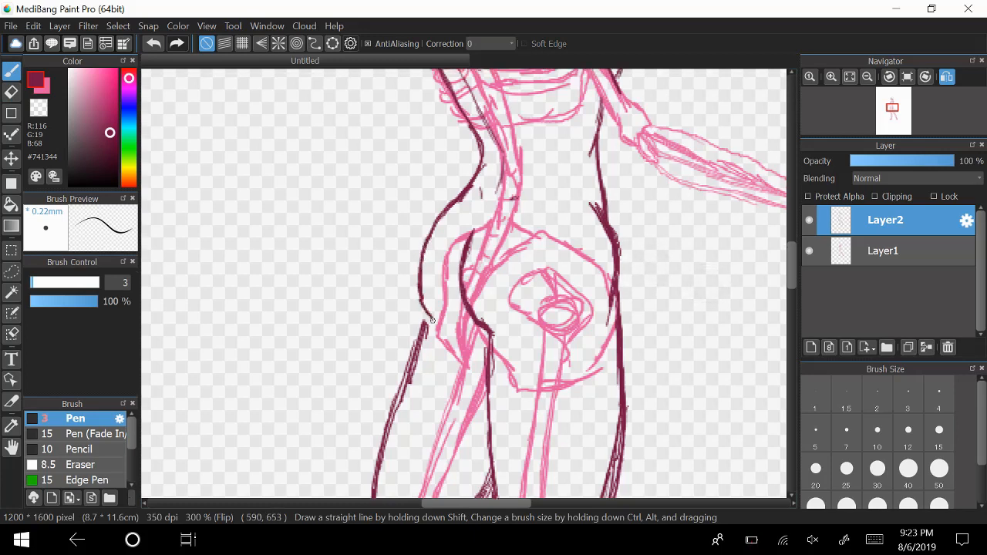
left_click_drag(426, 306, 423, 324)
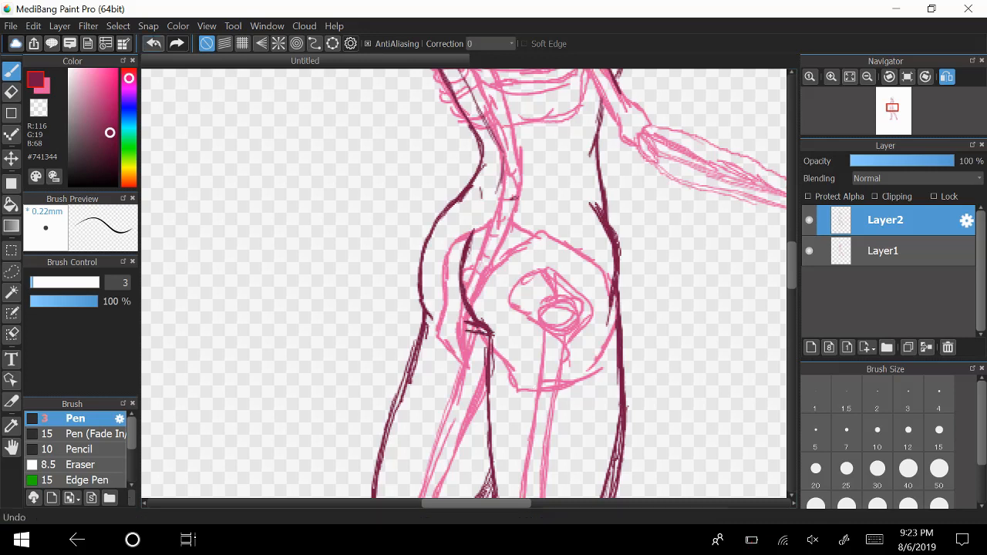
Redraw the near buttock's curve with its lower crease extended into the thigh, and erase the inner strokes to leave one clean line.
left_click(155, 43)
left_click(156, 43)
left_click(155, 44)
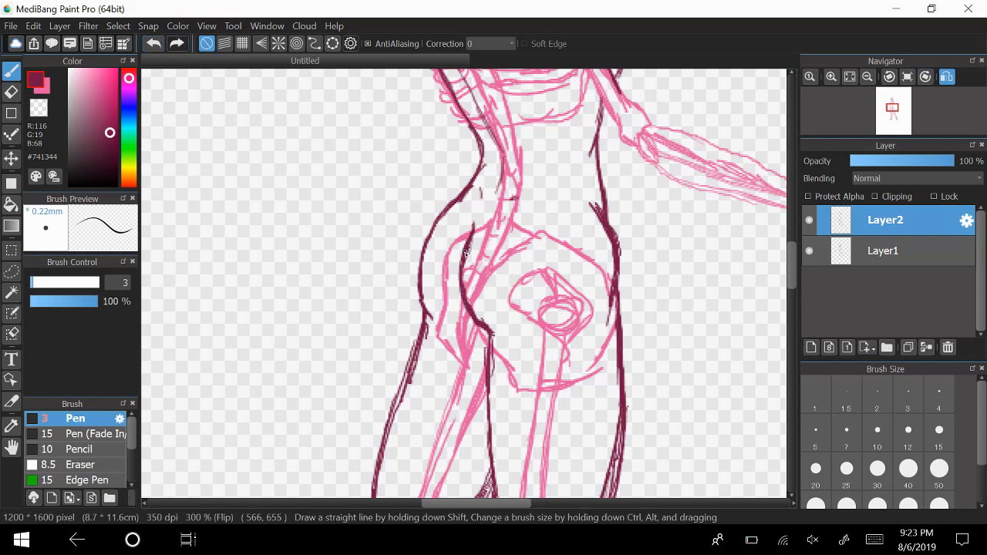
left_click_drag(469, 240, 461, 304)
mouse_move(463, 258)
left_mouse_down()
mouse_move(524, 337)
mouse_move(486, 329)
mouse_move(527, 341)
mouse_move(488, 330)
mouse_move(518, 346)
left_mouse_up()
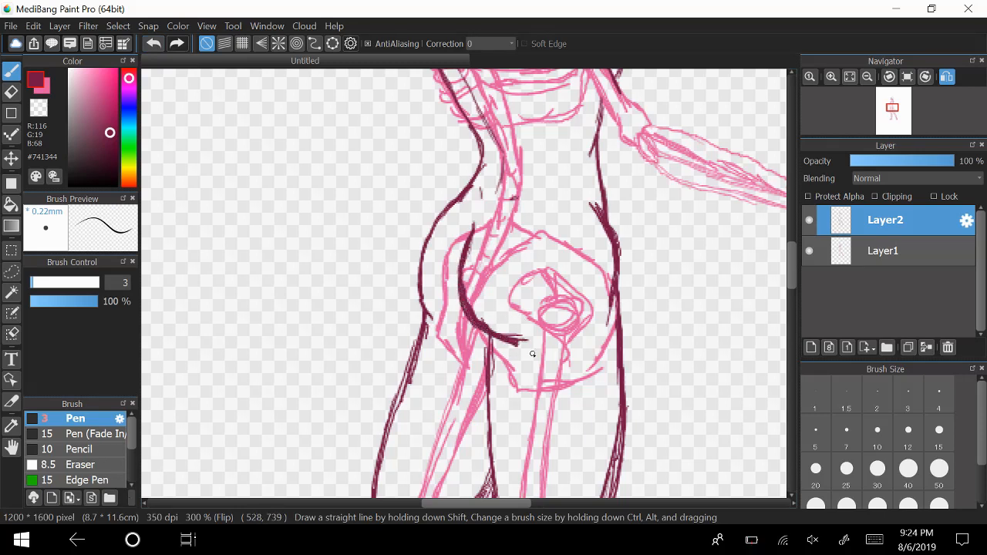
left_click(13, 87)
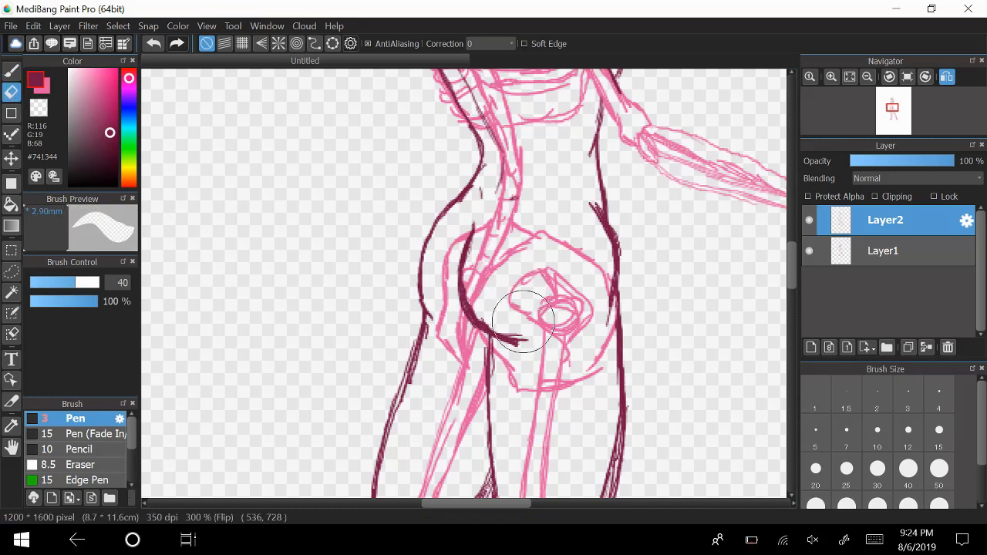
mouse_move(526, 326)
left_mouse_down()
mouse_move(537, 335)
mouse_move(544, 324)
mouse_move(529, 294)
mouse_move(511, 326)
mouse_move(478, 303)
mouse_move(488, 242)
mouse_move(503, 270)
left_mouse_up()
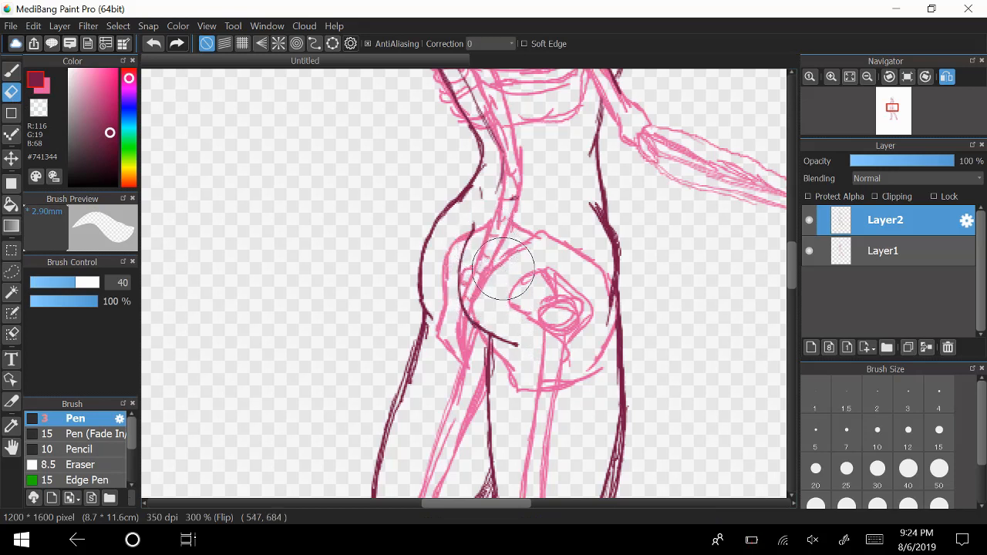
Check the outline with Layer1 briefly hidden, and erase the excess strokes along the front of the forward thigh.
left_click(809, 250)
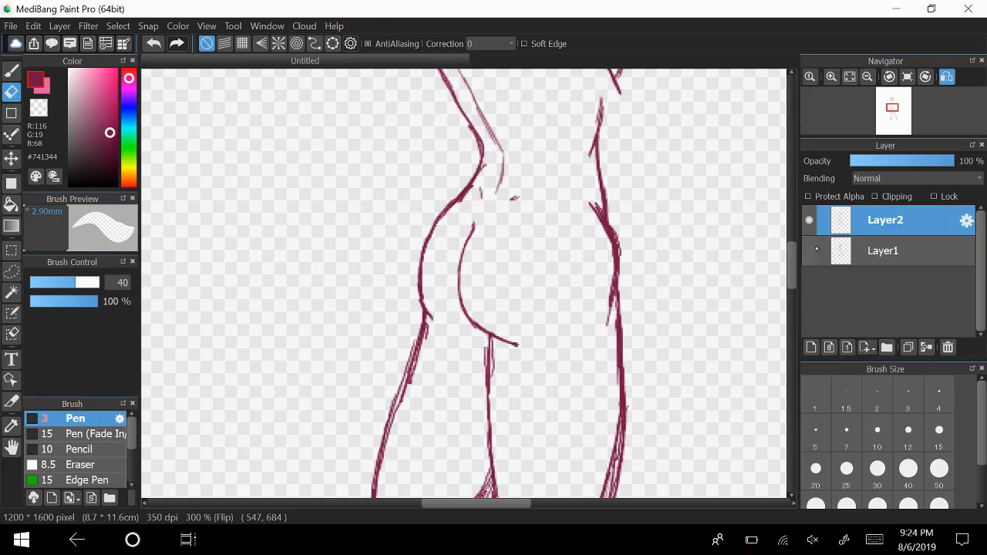
left_click(809, 250)
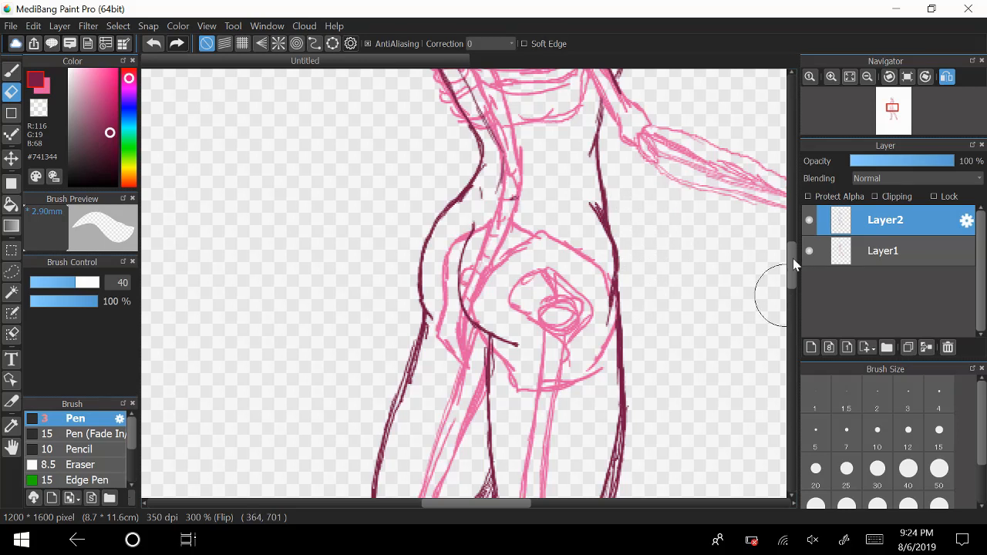
scroll(772, 289, "down", 5)
mouse_move(650, 284)
left_mouse_down()
mouse_move(614, 276)
mouse_move(647, 142)
mouse_move(635, 203)
mouse_move(644, 181)
left_mouse_up()
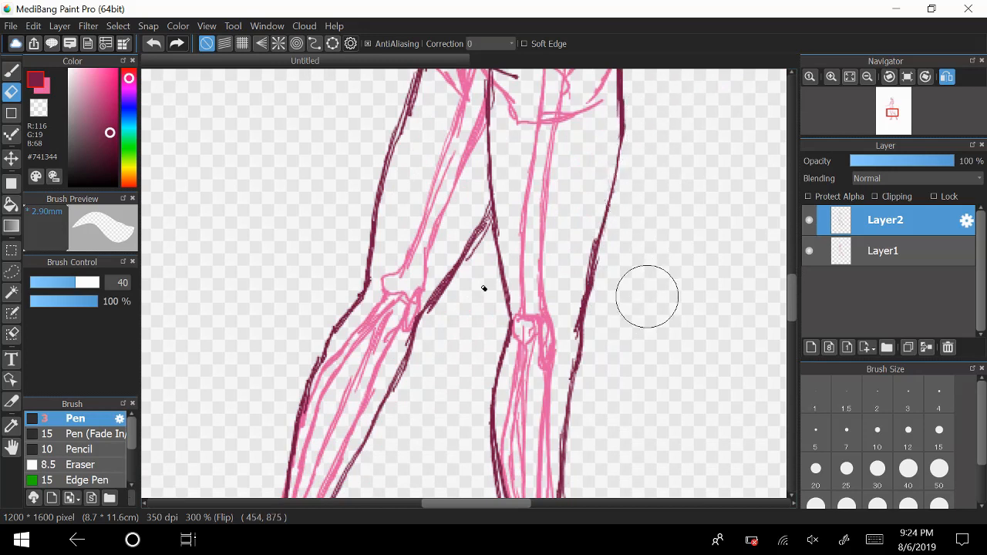
On Layer1, draw the missing upper-arm bone in pink #E25DA1 from the rear shoulder joint down behind the back to the elbow.
left_click(12, 71)
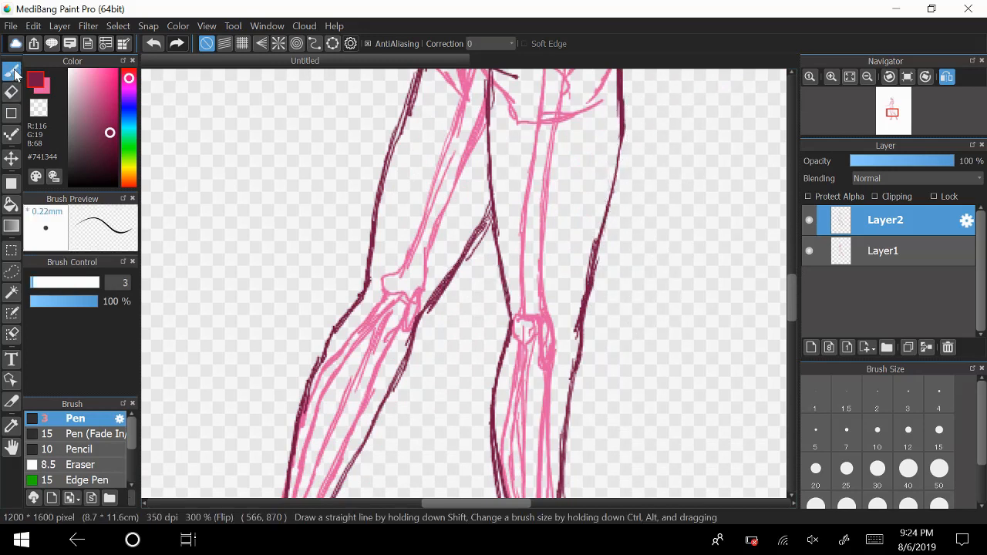
left_click_drag(796, 292, 778, 236)
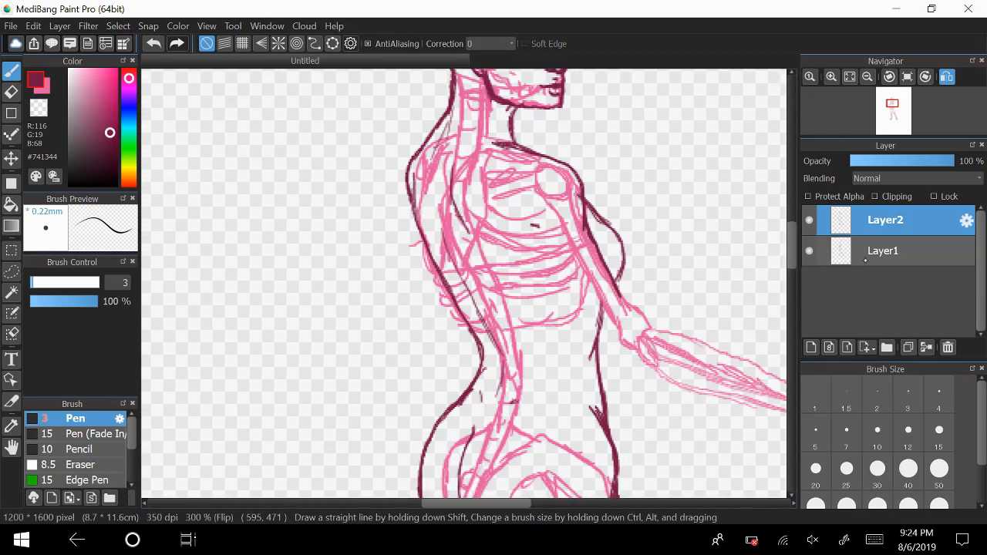
left_click(891, 253)
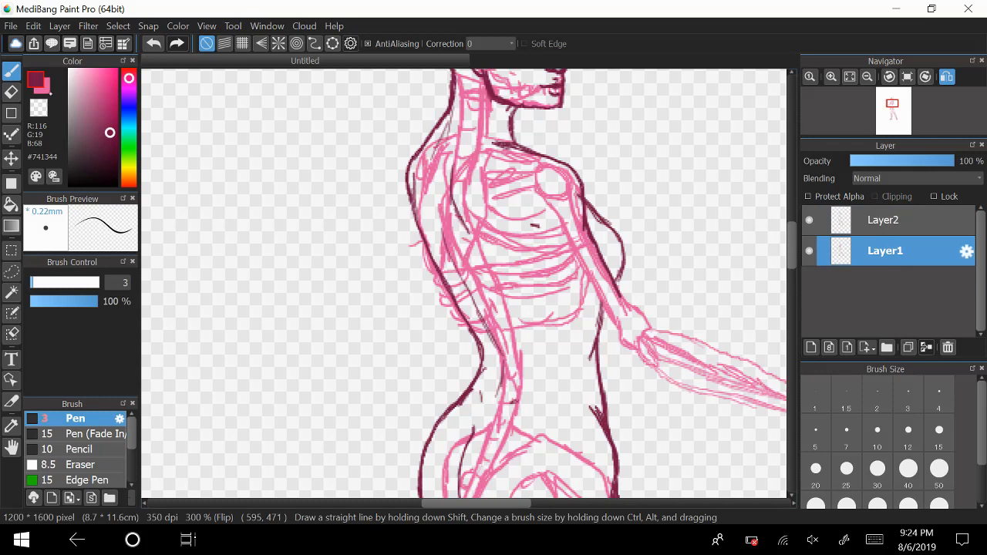
left_click(41, 80)
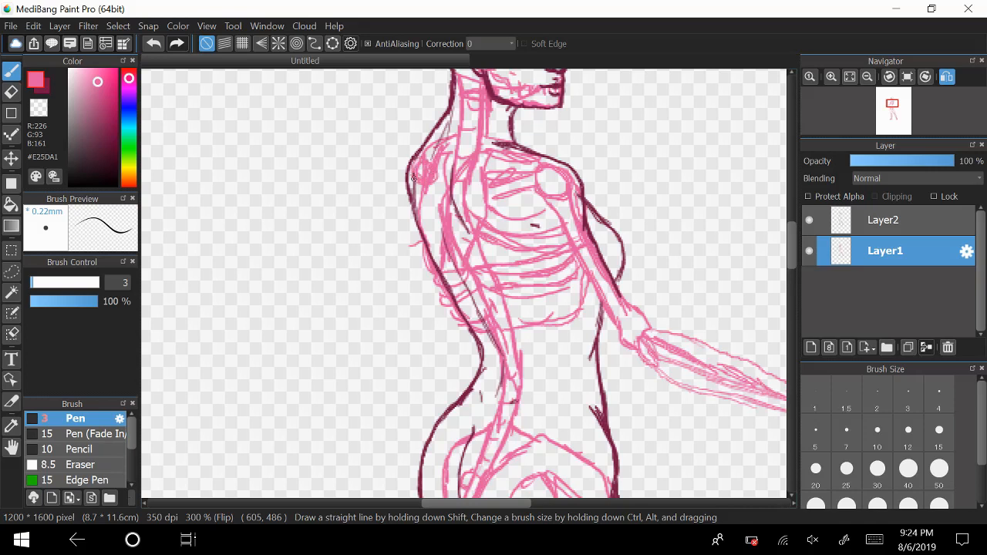
mouse_move(417, 186)
left_mouse_down()
mouse_move(378, 307)
mouse_move(392, 316)
mouse_move(432, 186)
left_mouse_up()
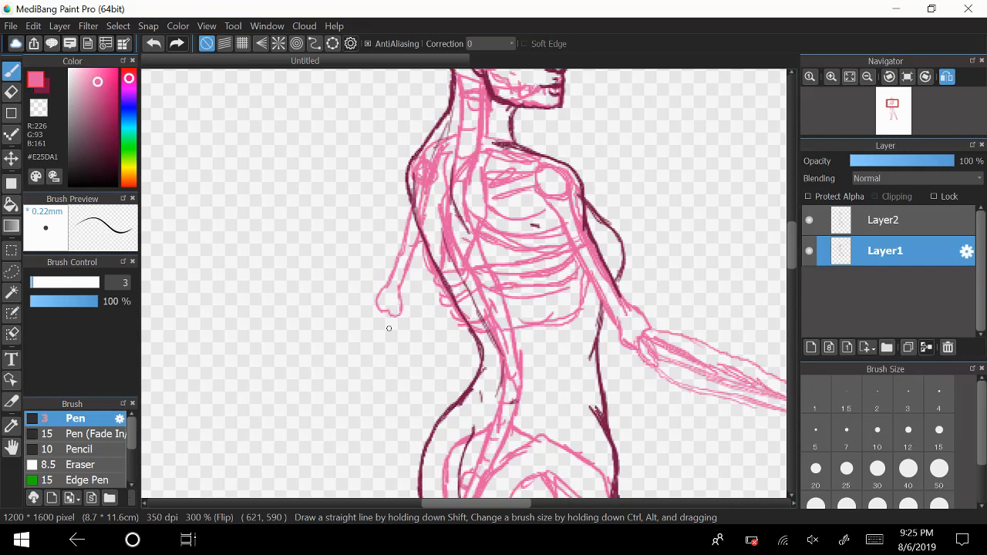
Compare the layers, hide Layer2, and lengthen the rear upper-arm bone at its elbow end on Layer1.
left_click(809, 250)
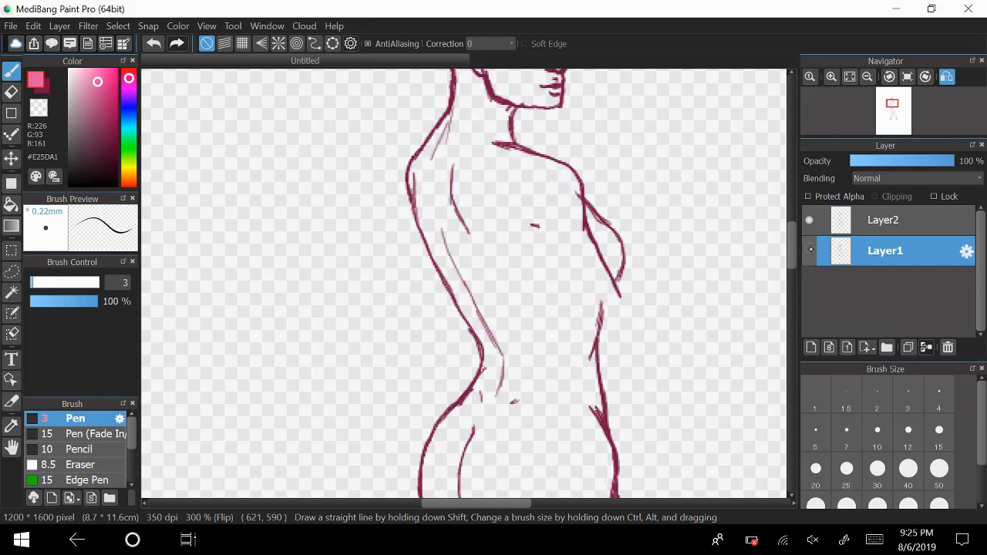
left_click(809, 251)
left_click(810, 220)
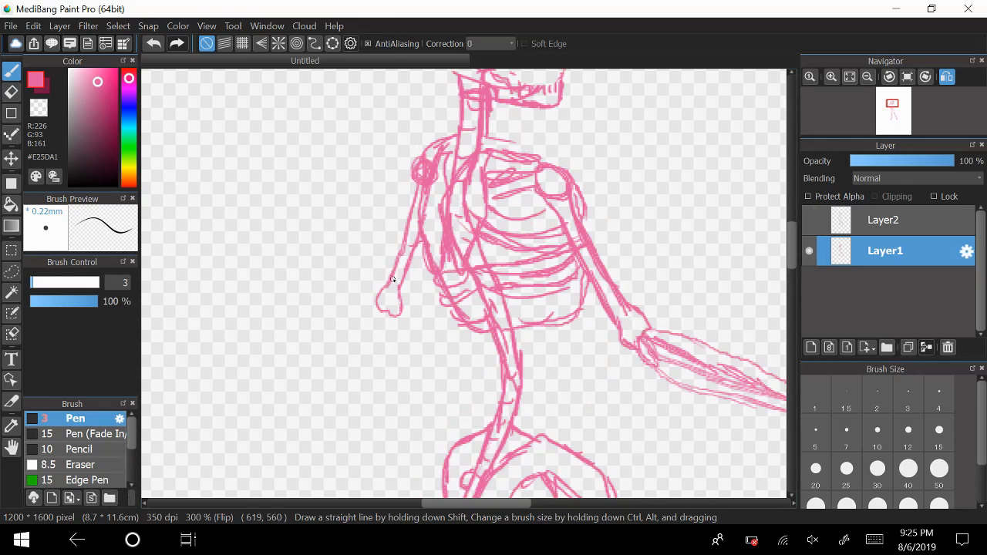
mouse_move(387, 288)
left_mouse_down()
mouse_move(369, 327)
mouse_move(378, 346)
mouse_move(390, 346)
mouse_move(406, 275)
left_mouse_up()
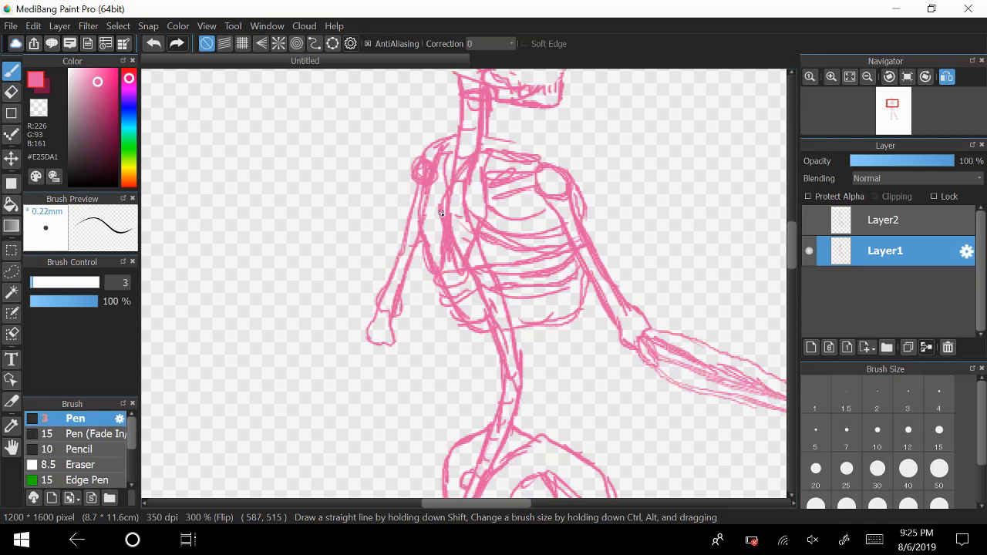